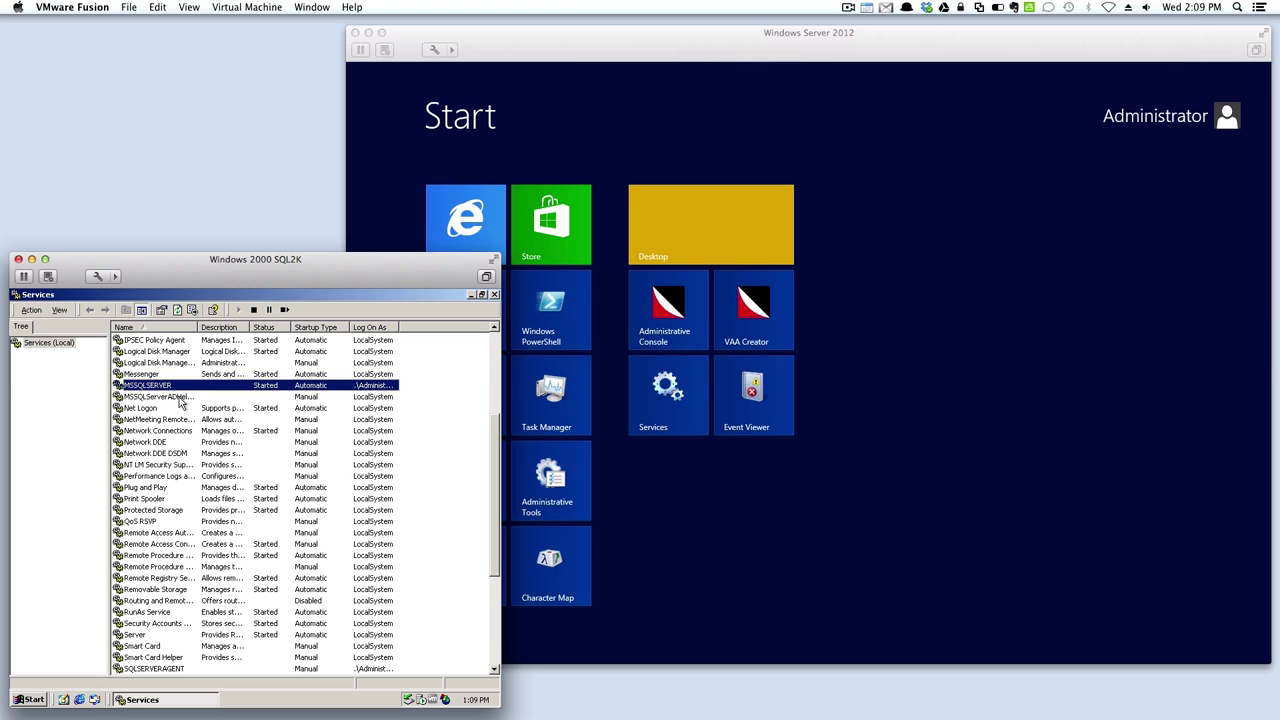
- Stop the MSSQLSERVER service on the Windows 2000 SQL2K machine and close its Services window
right_click(180, 400)
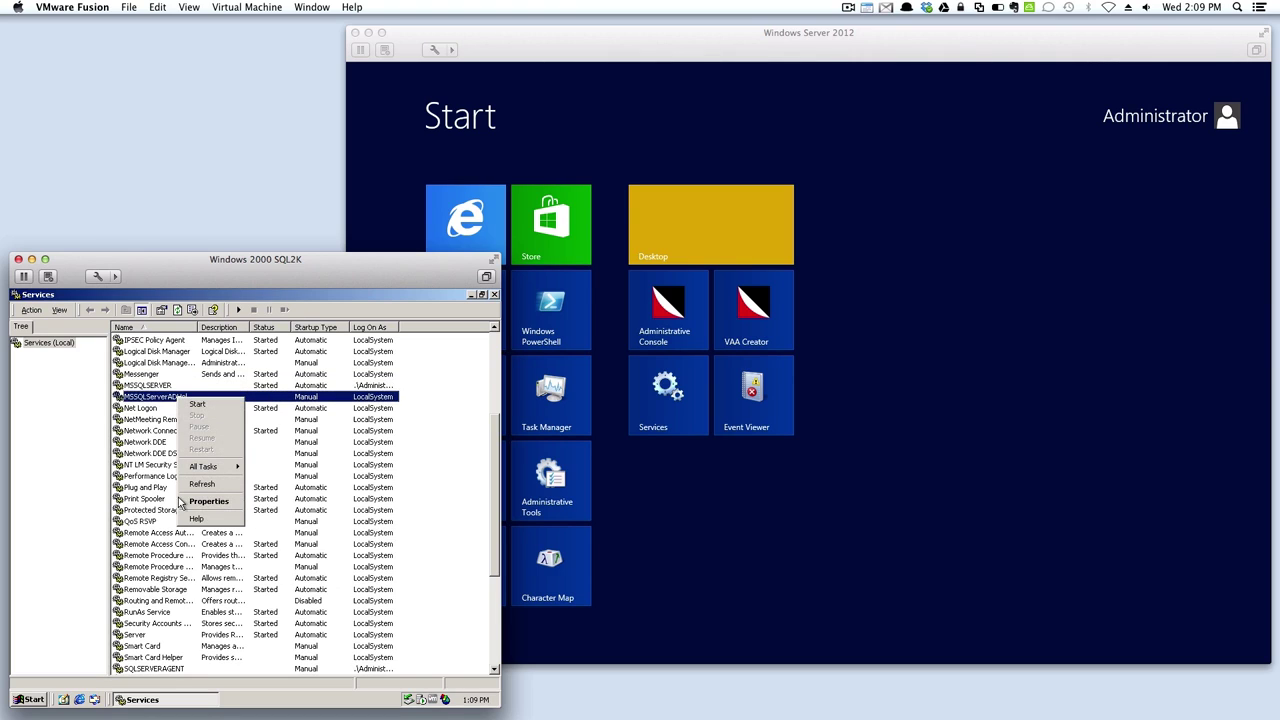
click(146, 612)
click(155, 668)
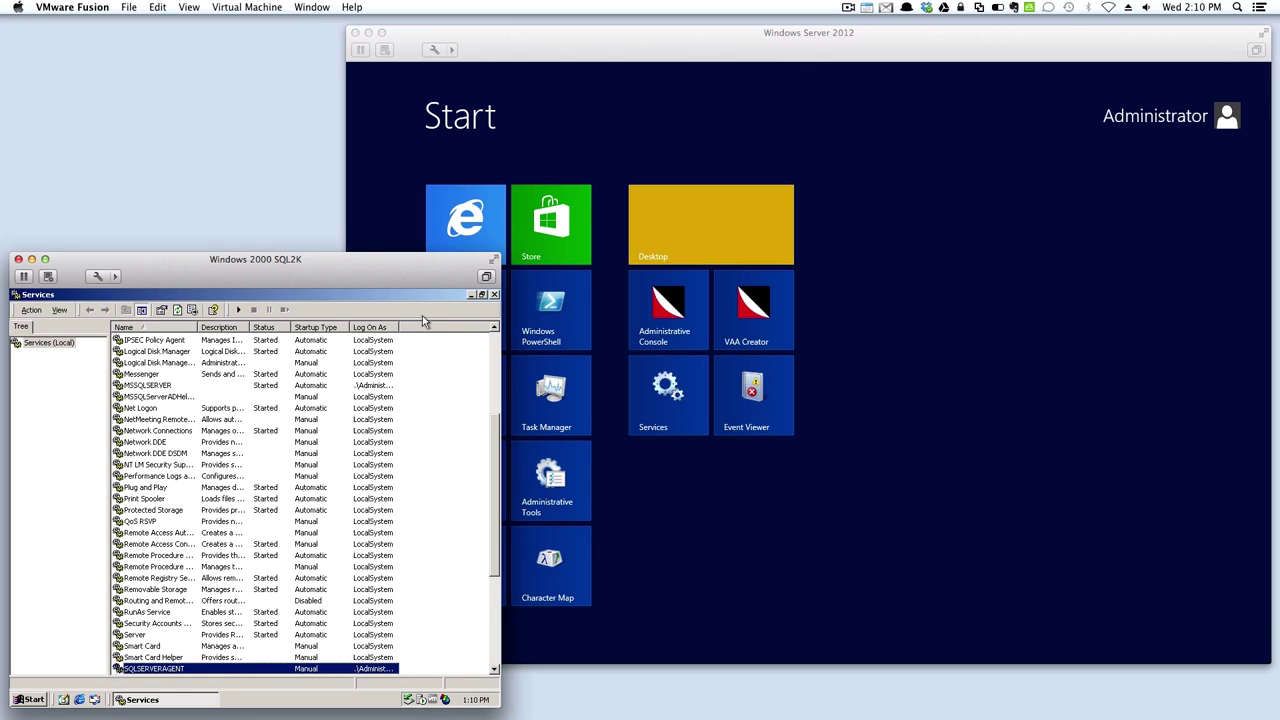
right_click(164, 388)
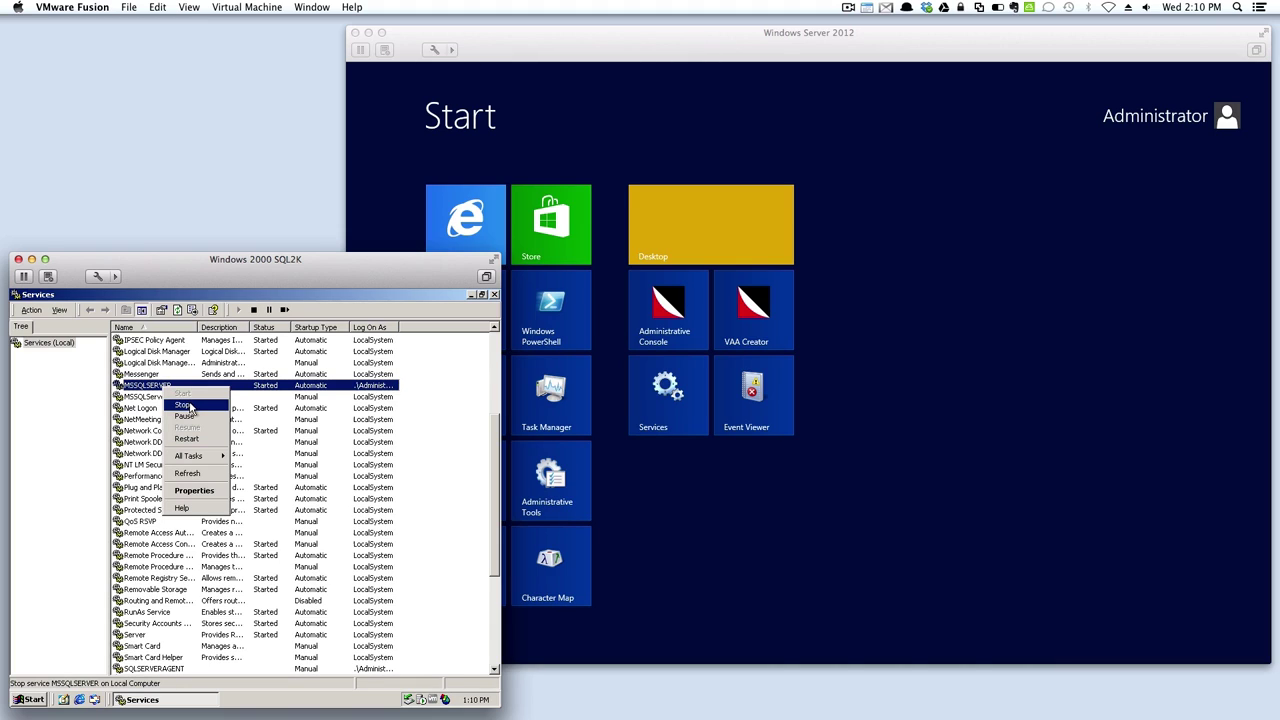
click(192, 407)
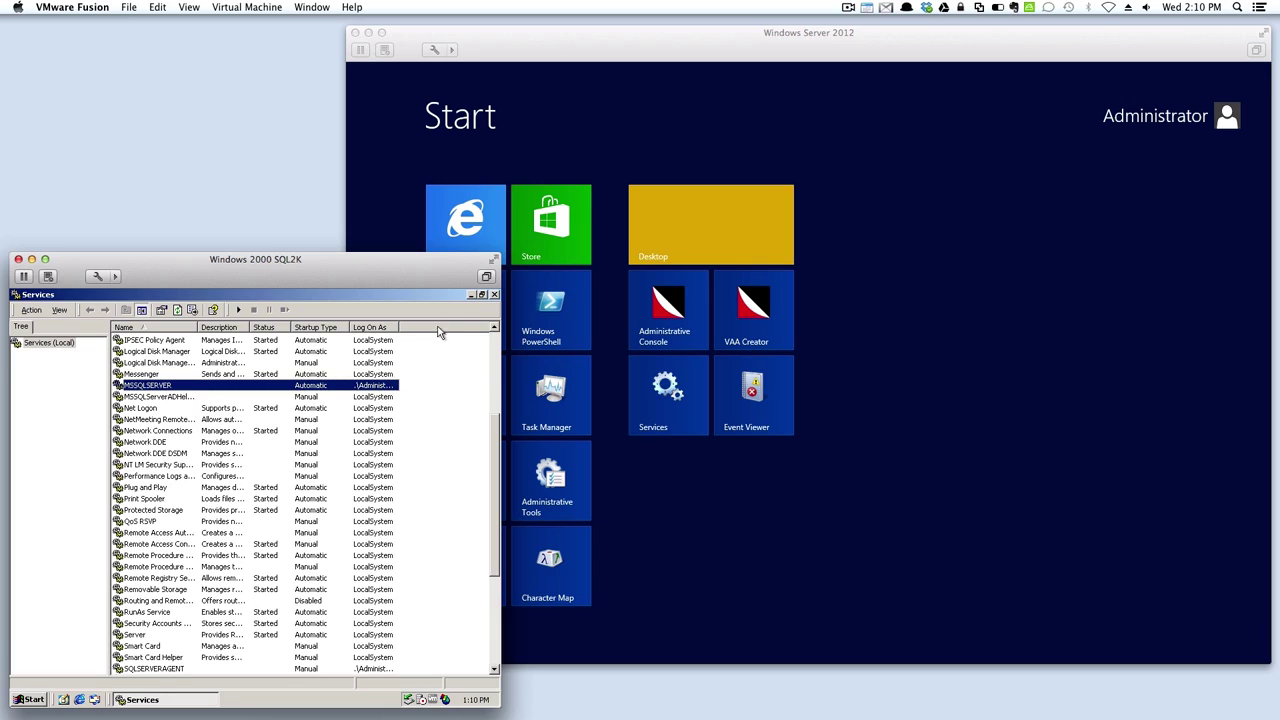
click(493, 295)
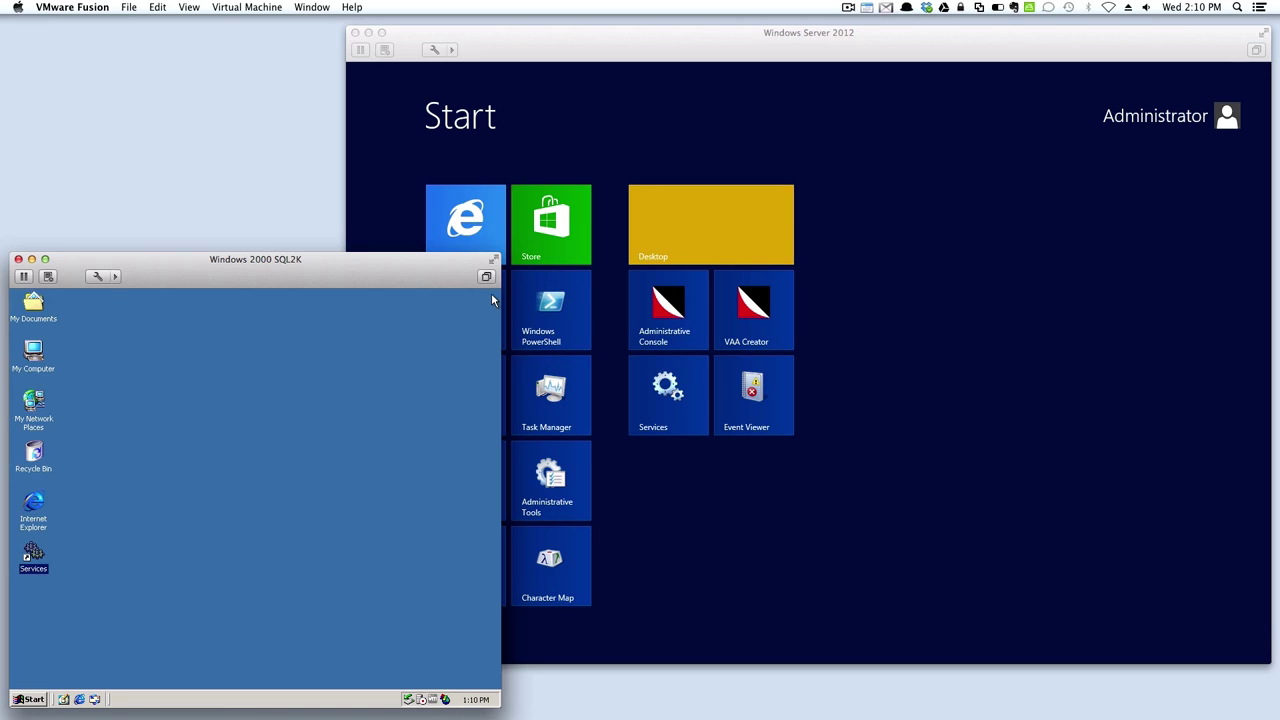
- Switch to the Windows Server 2012 desktop, close Server Manager, and open the AppZero Administrative Console
click(737, 214)
click(738, 216)
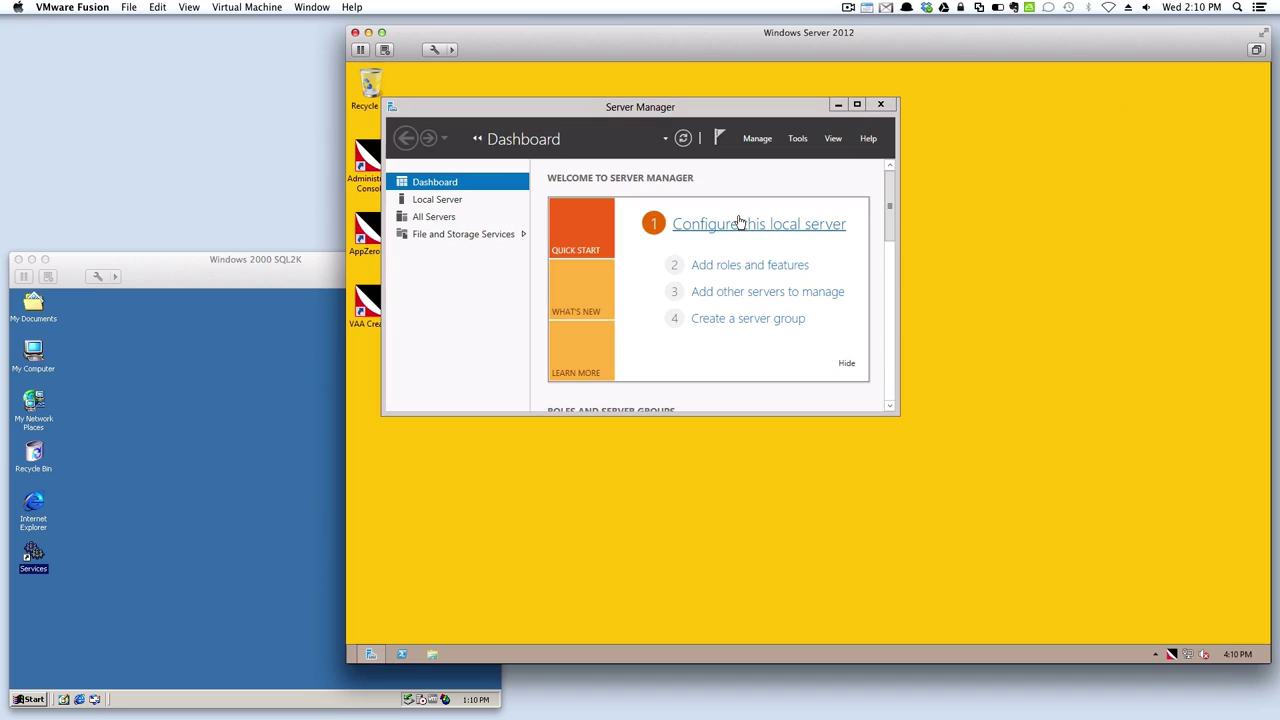
click(880, 105)
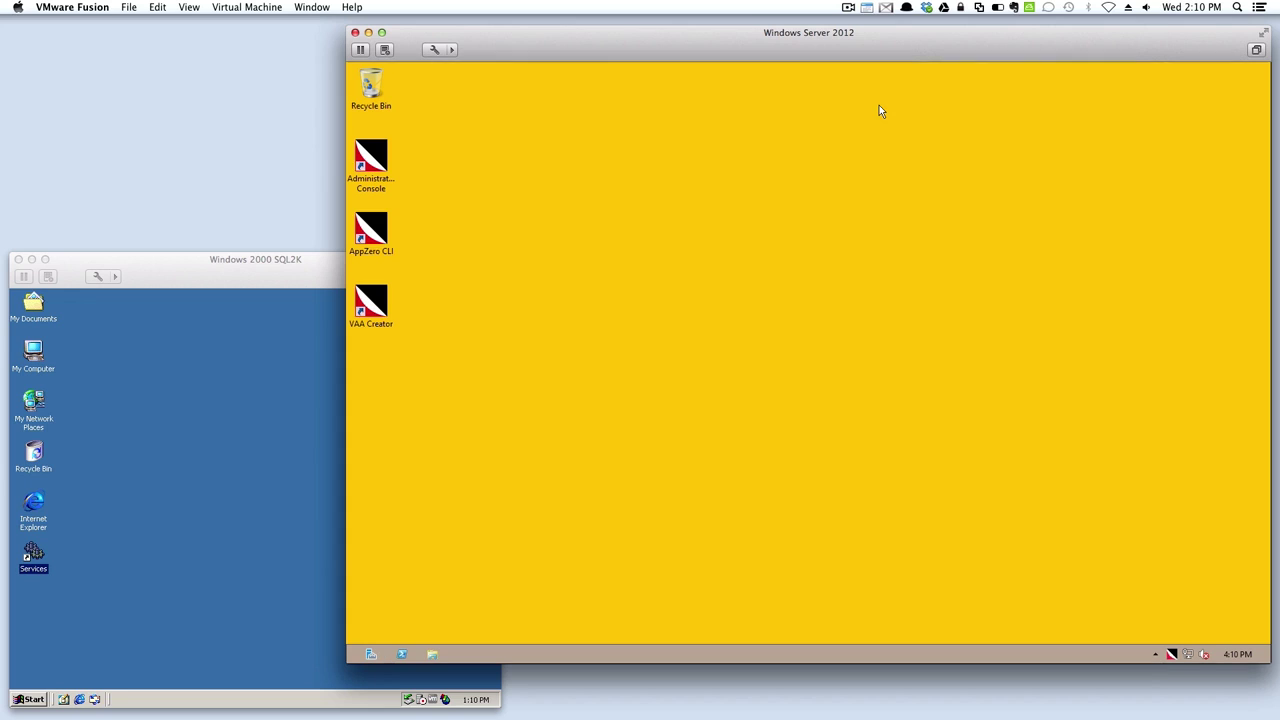
click(380, 167)
double_click(375, 167)
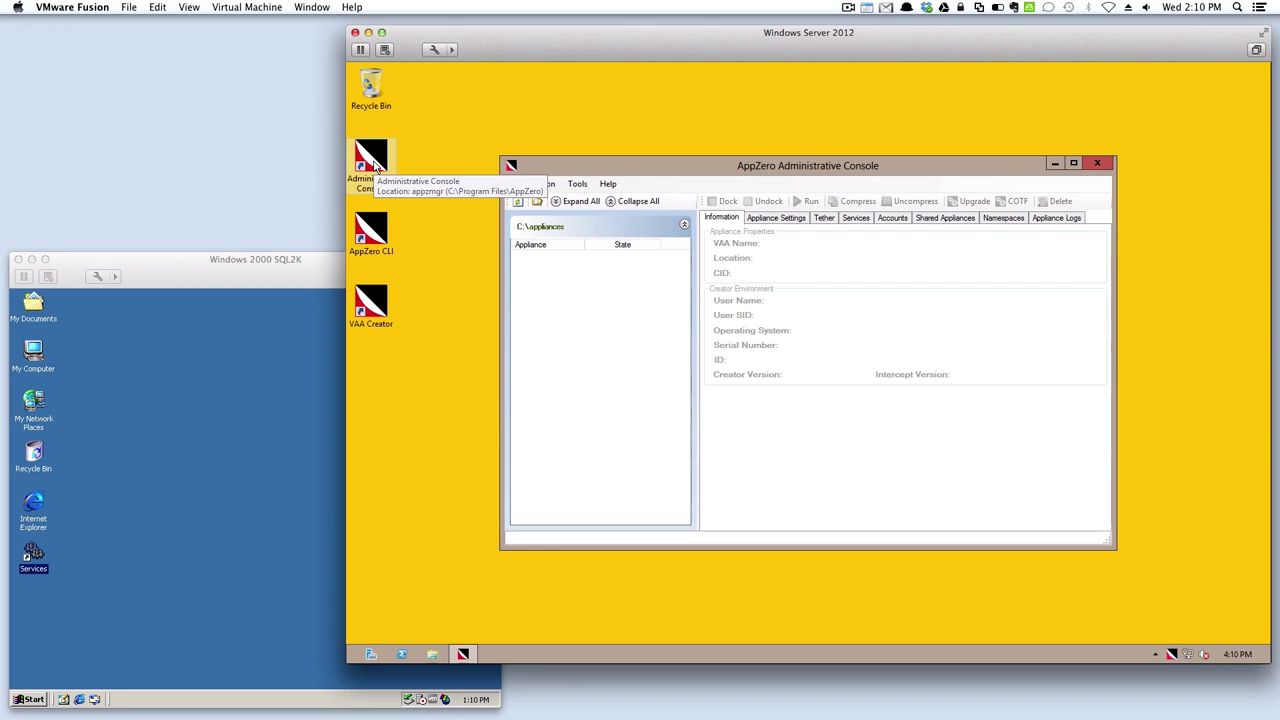
- Create an empty VAA named sql2k in C:\appliances
click(538, 186)
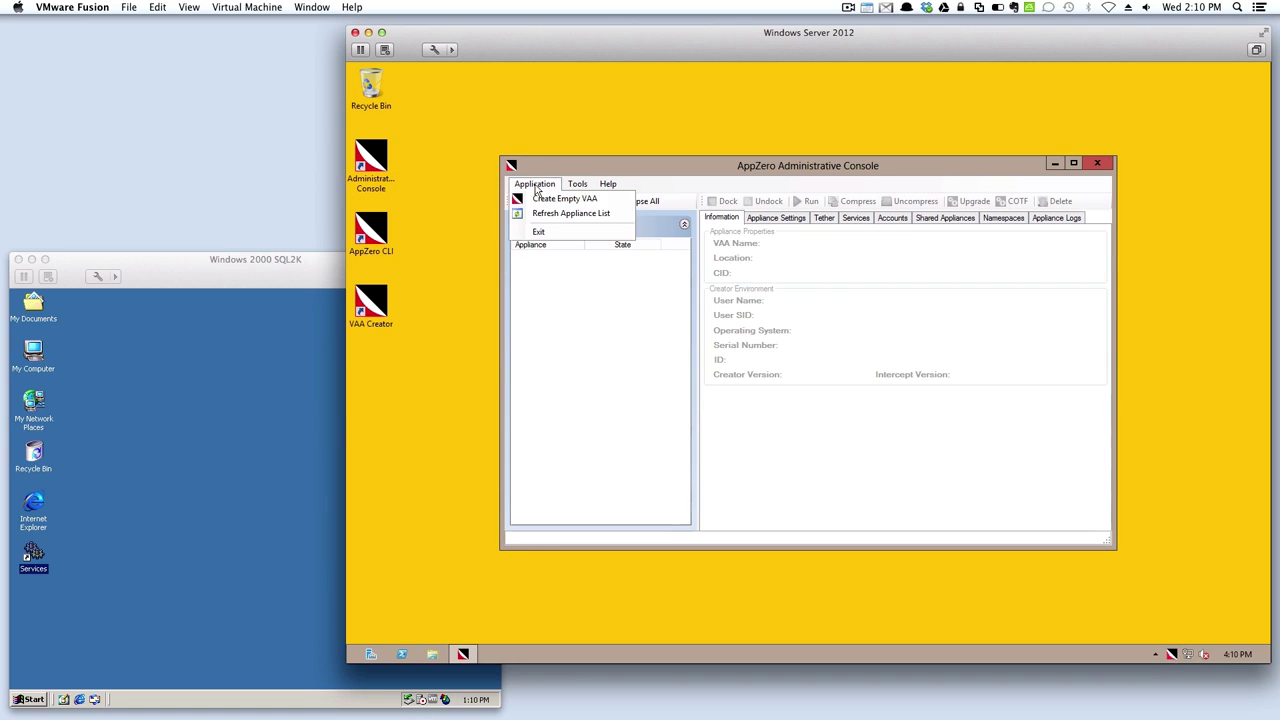
click(541, 198)
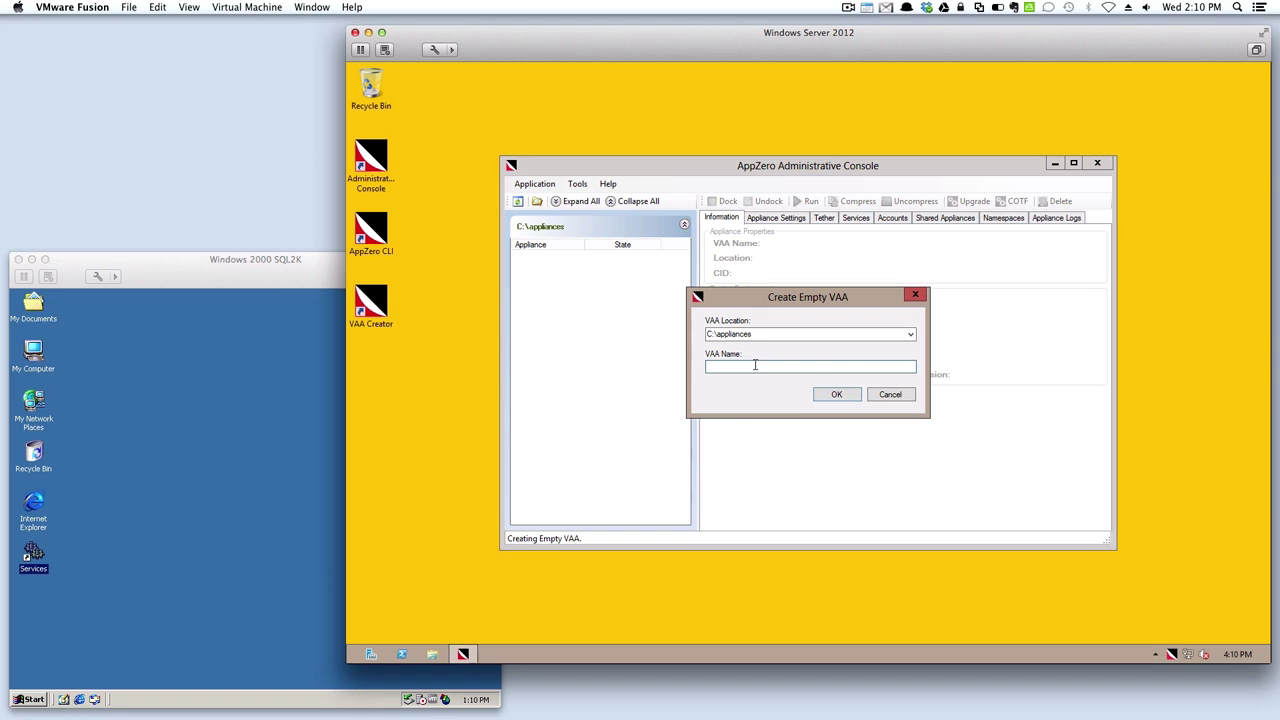
text(sql2k)
click(836, 394)
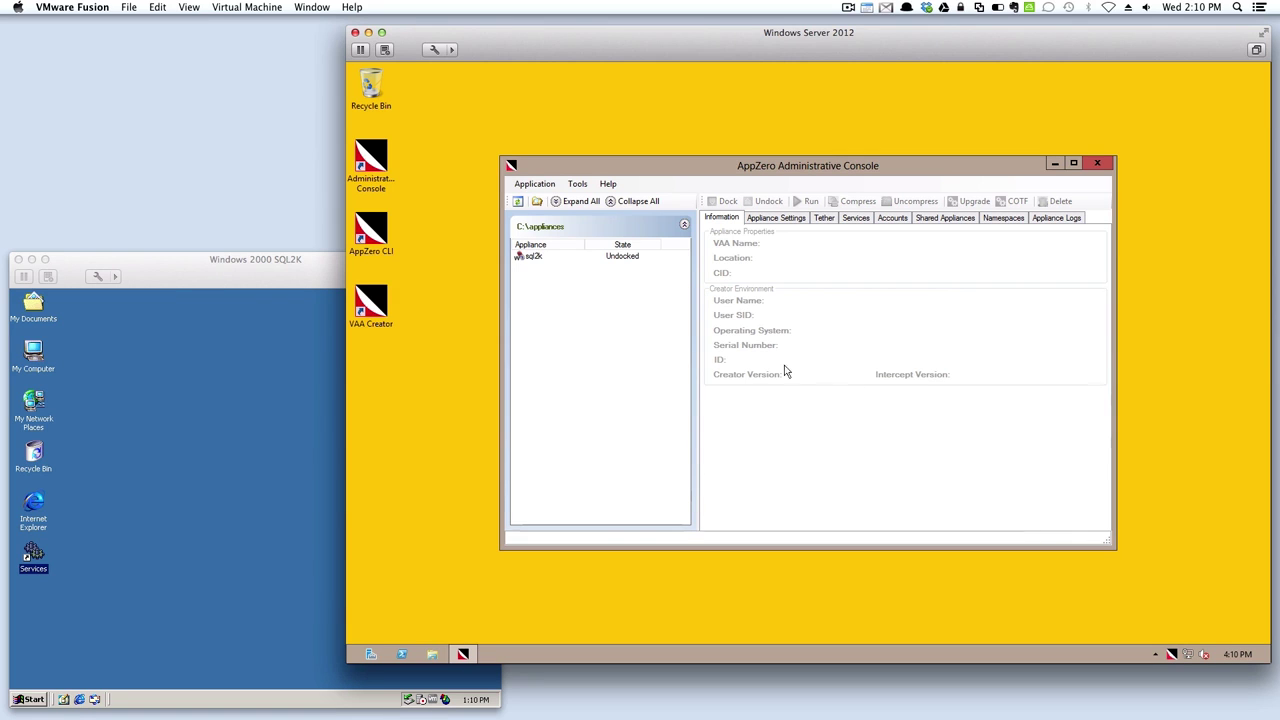
- Enable tethering for the sql2k appliance with source name win2k-pc and enter the source account's password
click(637, 259)
click(829, 220)
click(721, 243)
click(797, 262)
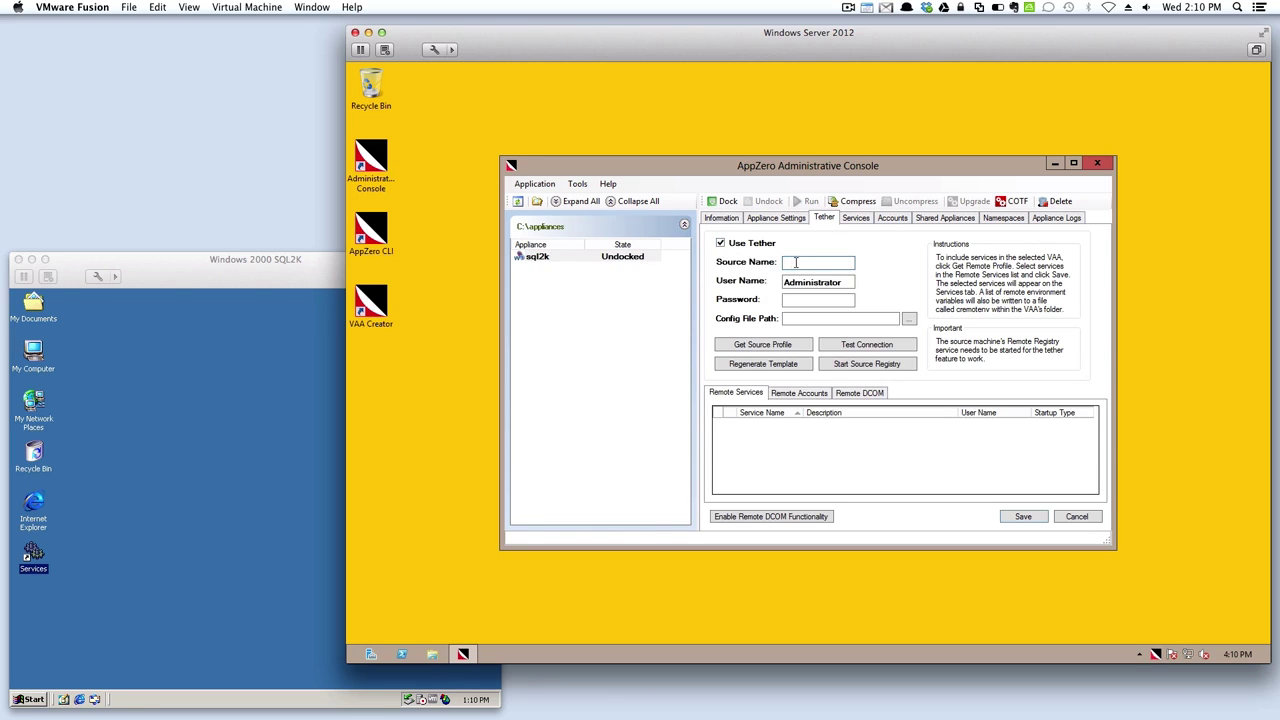
click(817, 300)
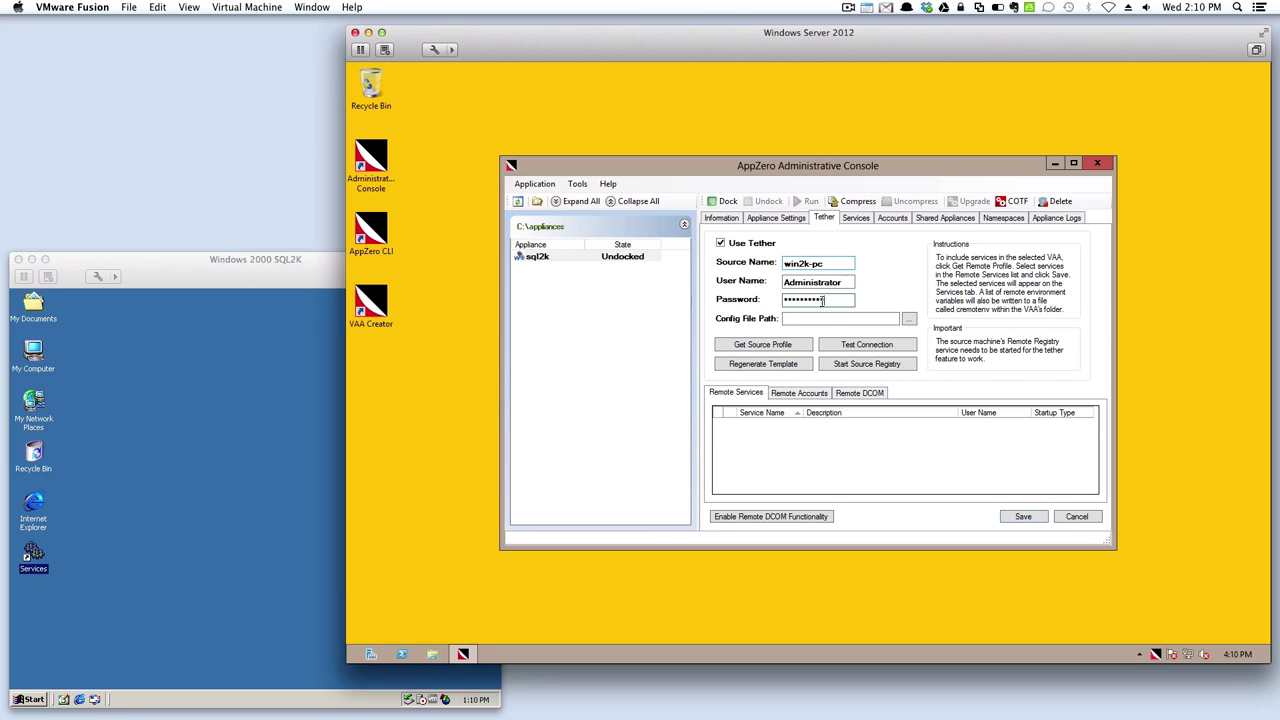
- Test the tether connection to the source machine and retrieve its source profile, saving the tether changes
click(872, 344)
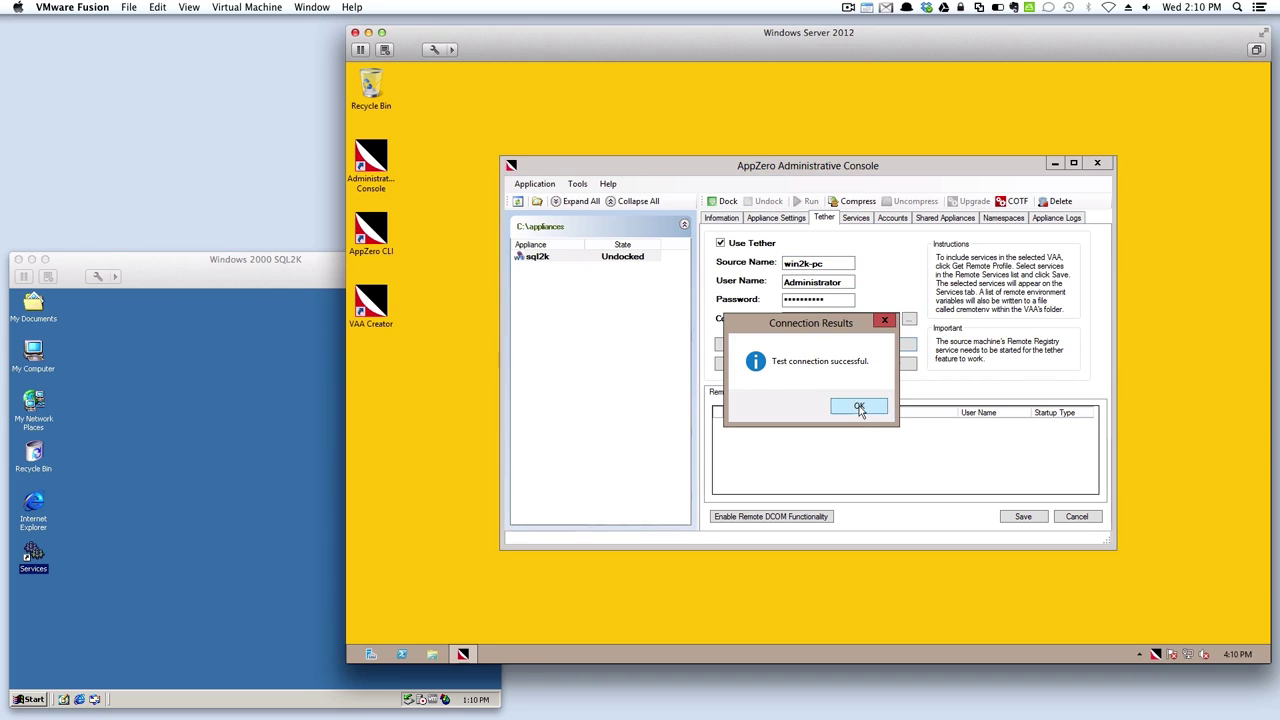
click(859, 406)
click(790, 346)
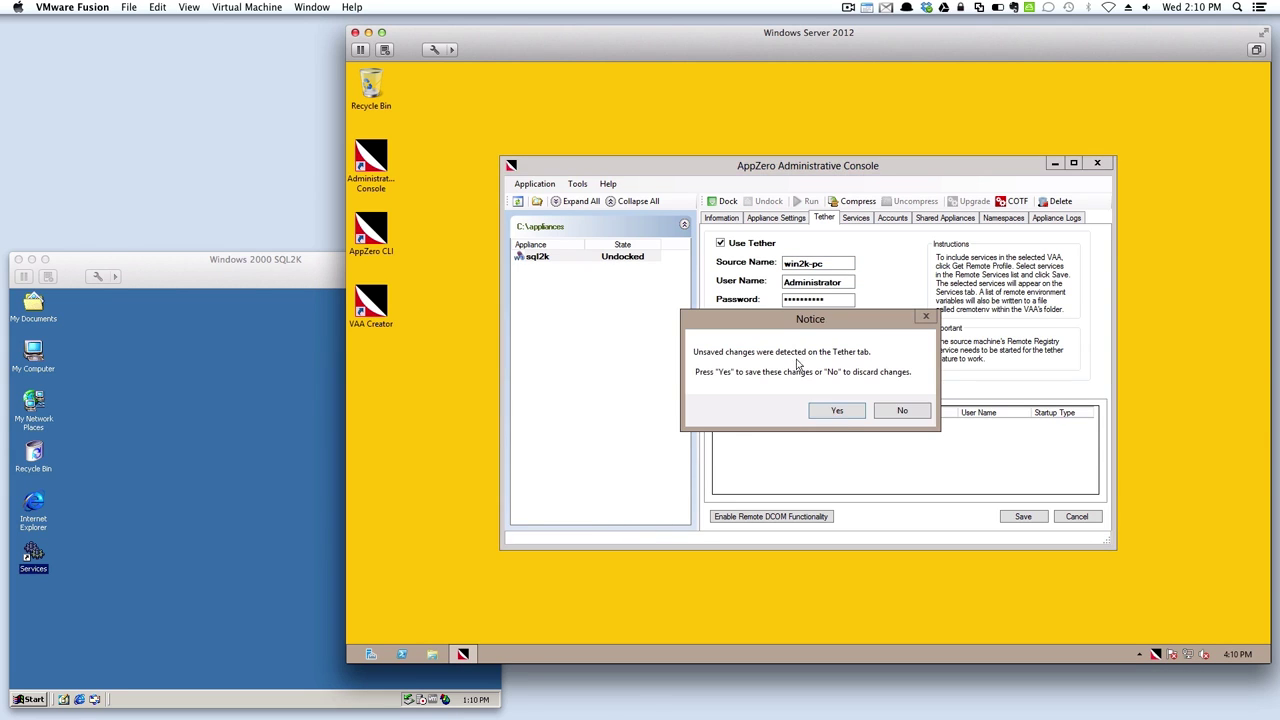
click(837, 411)
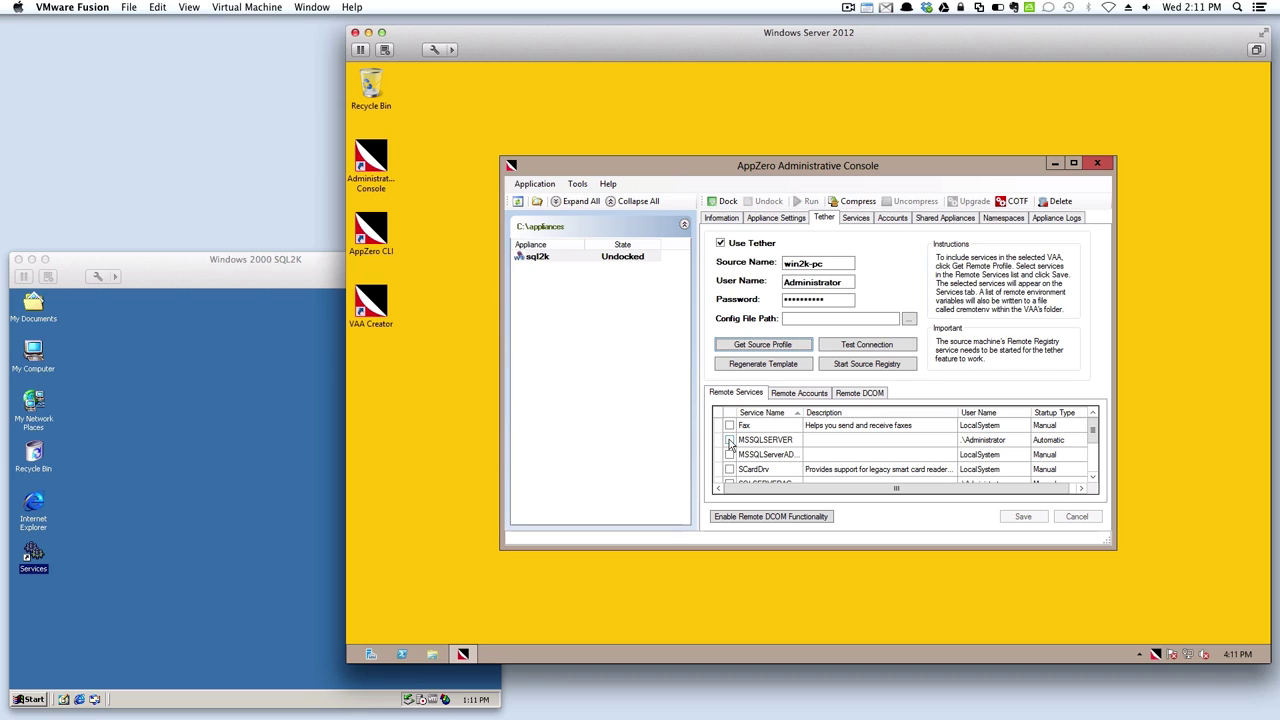
- Include the remote services MSSQLSERVER, MSSQLServerADHelper and SQLSERVERAGENT in the appliance and save the selection
click(729, 440)
click(729, 454)
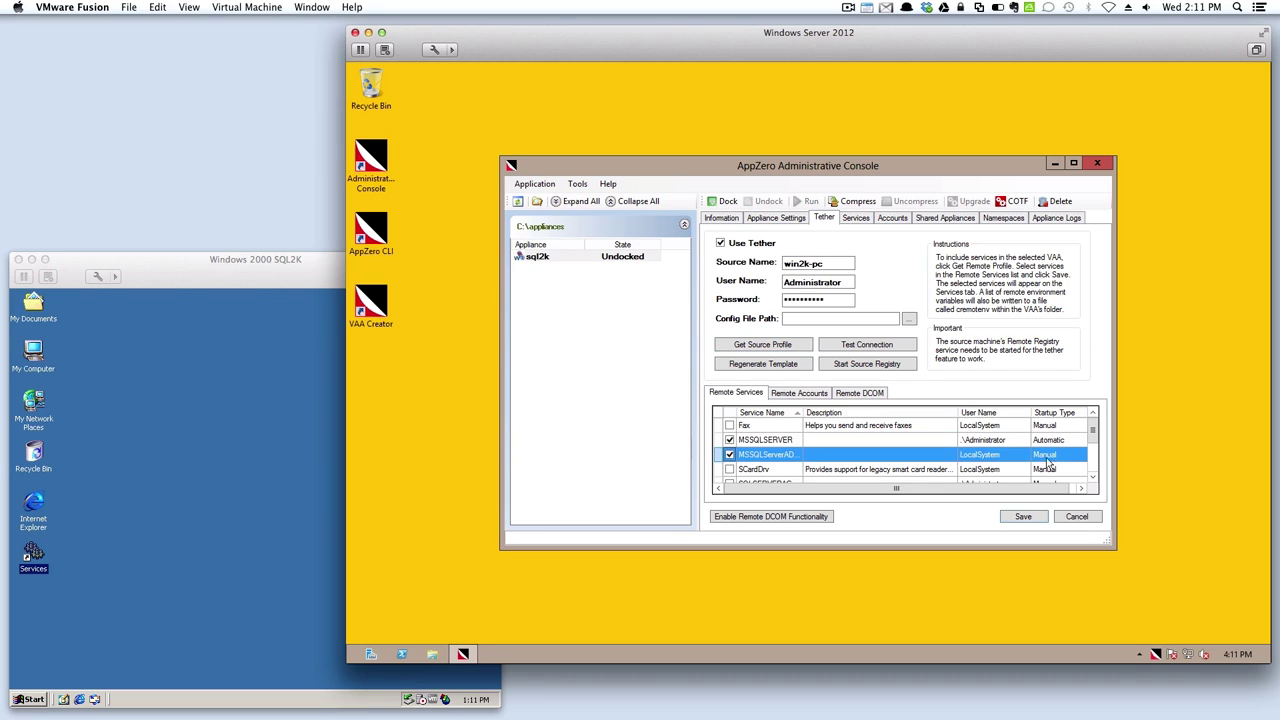
click(1092, 481)
click(1092, 481)
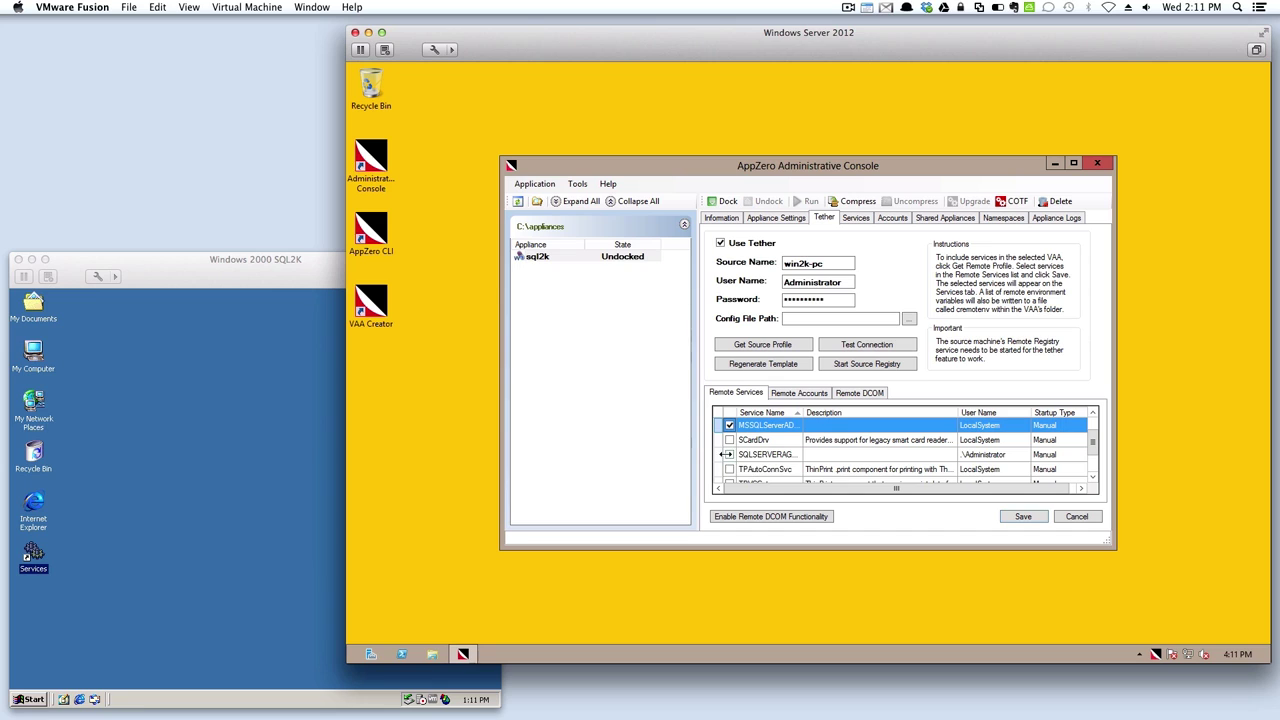
click(729, 455)
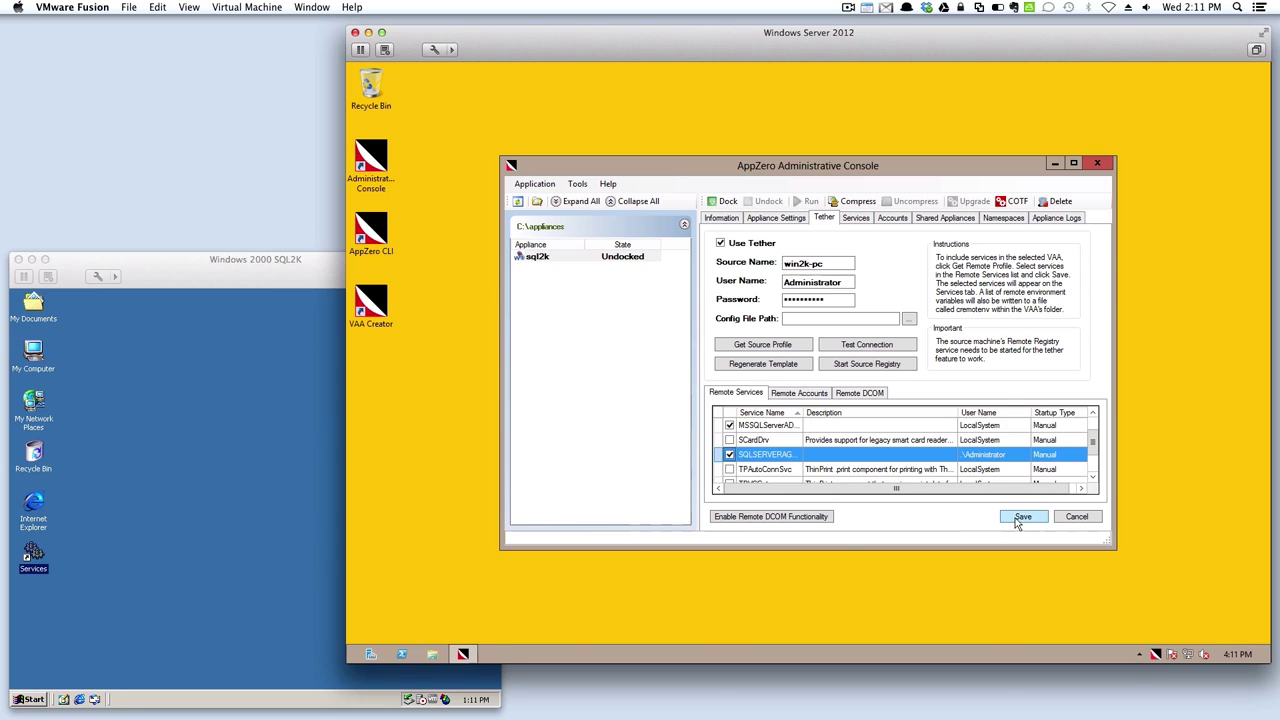
click(1020, 519)
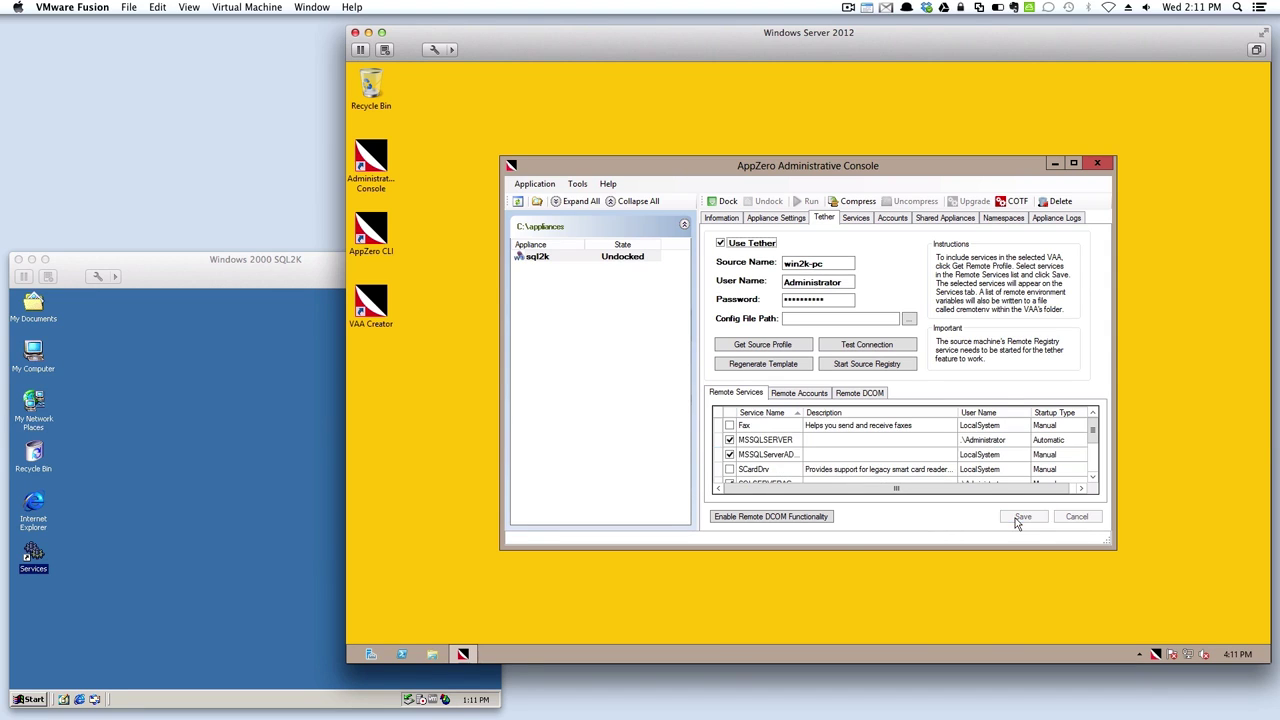
- Review the remote accounts, then enter the logon password for the appliance's MSSQLSERVER and SQLSERVERAGENT services and save
click(815, 396)
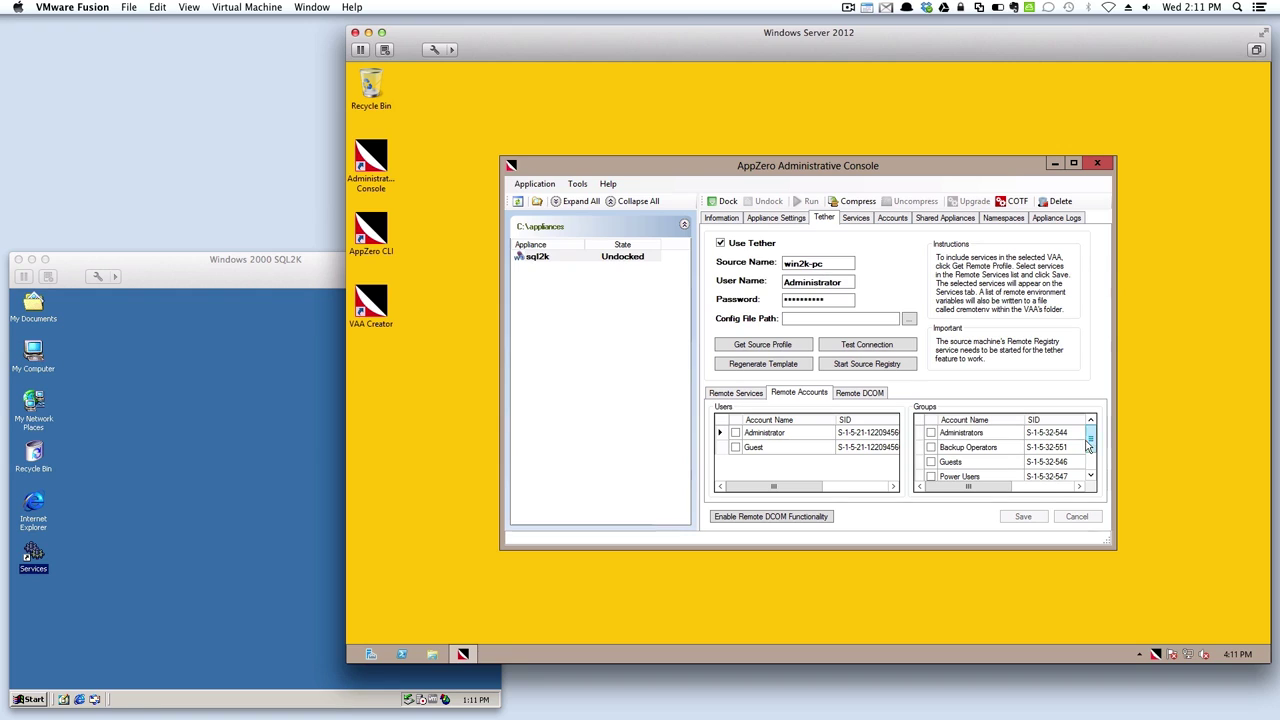
mouse_move(1091, 447)
mouse_down()
mouse_move(1091, 470)
mouse_move(1091, 432)
mouse_up()
click(856, 218)
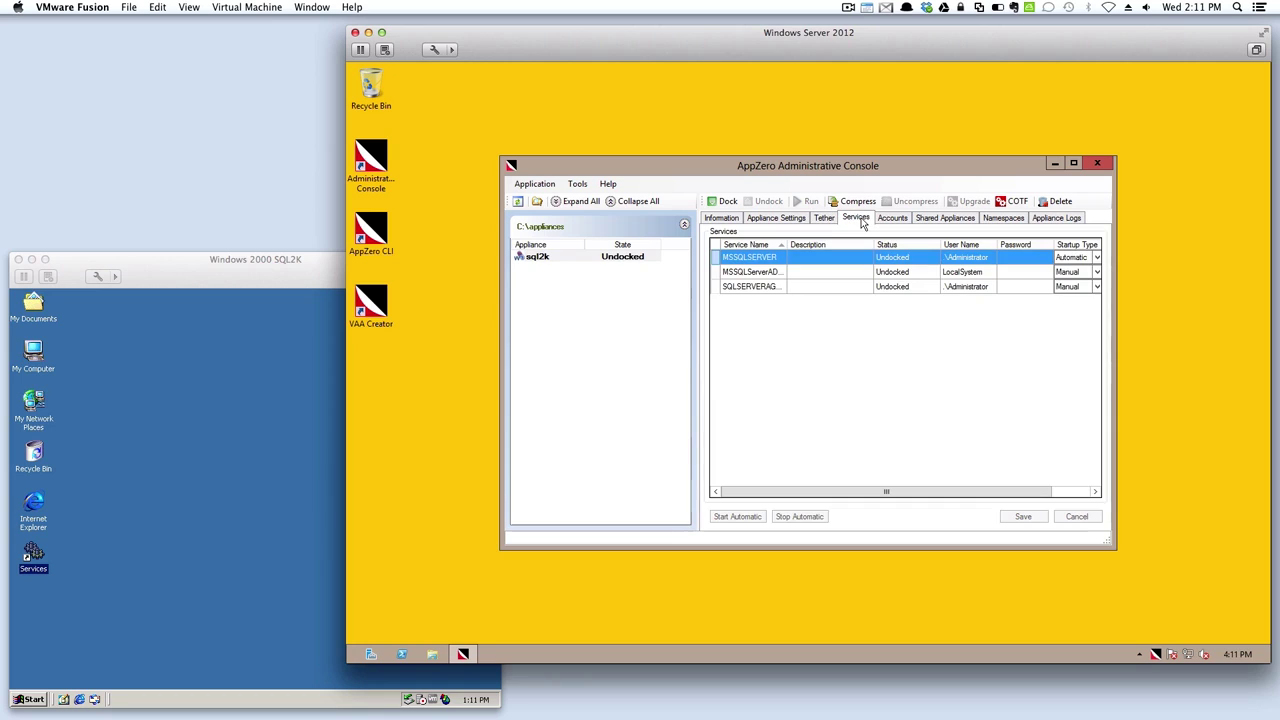
click(1013, 261)
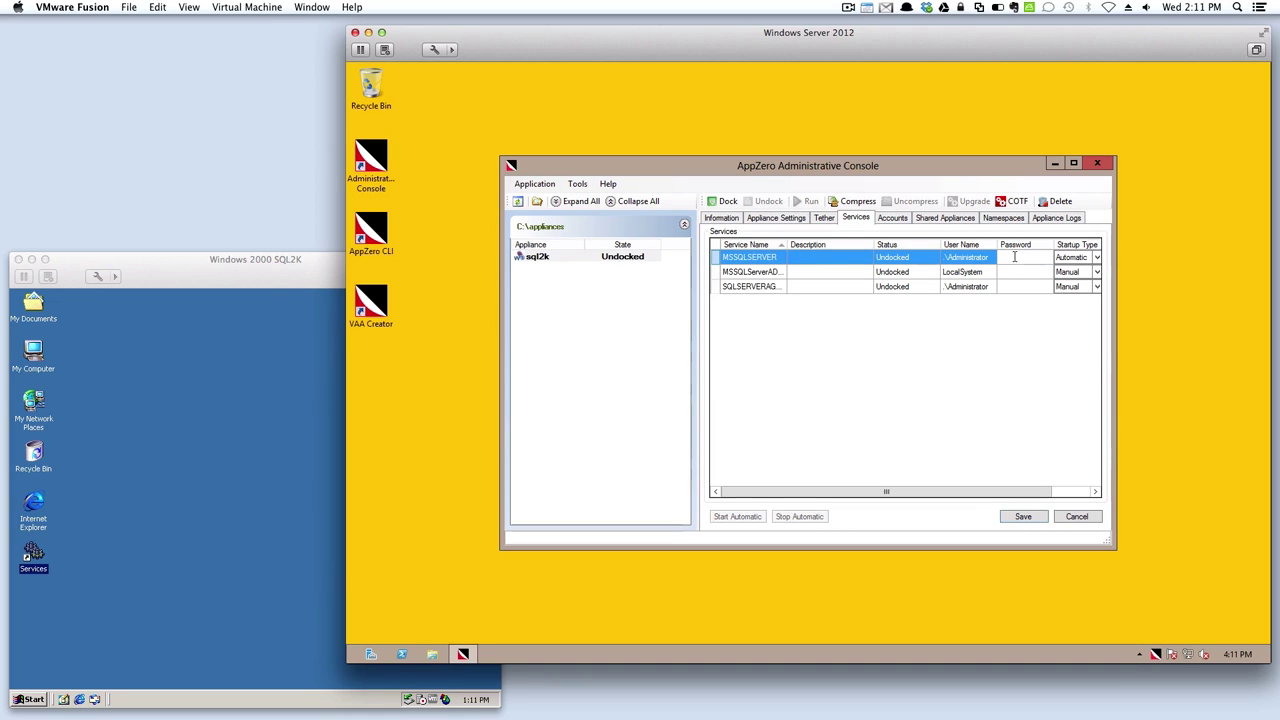
text(Password)
key(Tab)
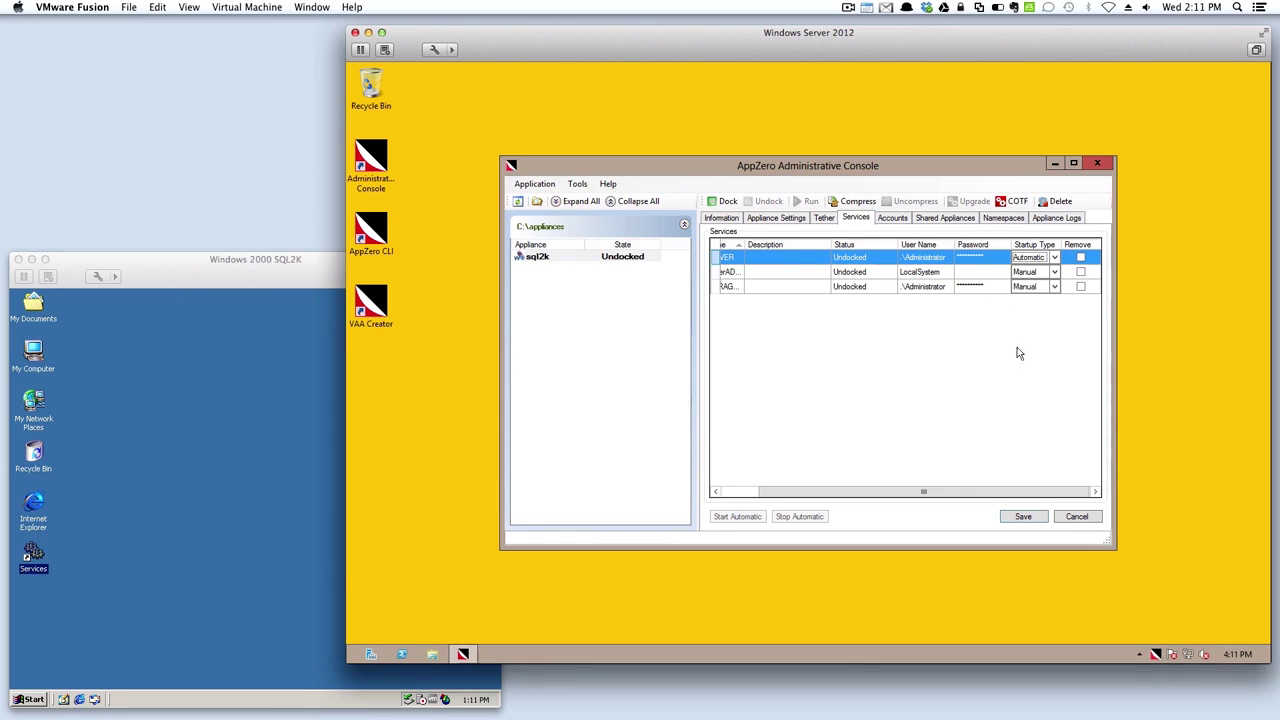
click(1030, 518)
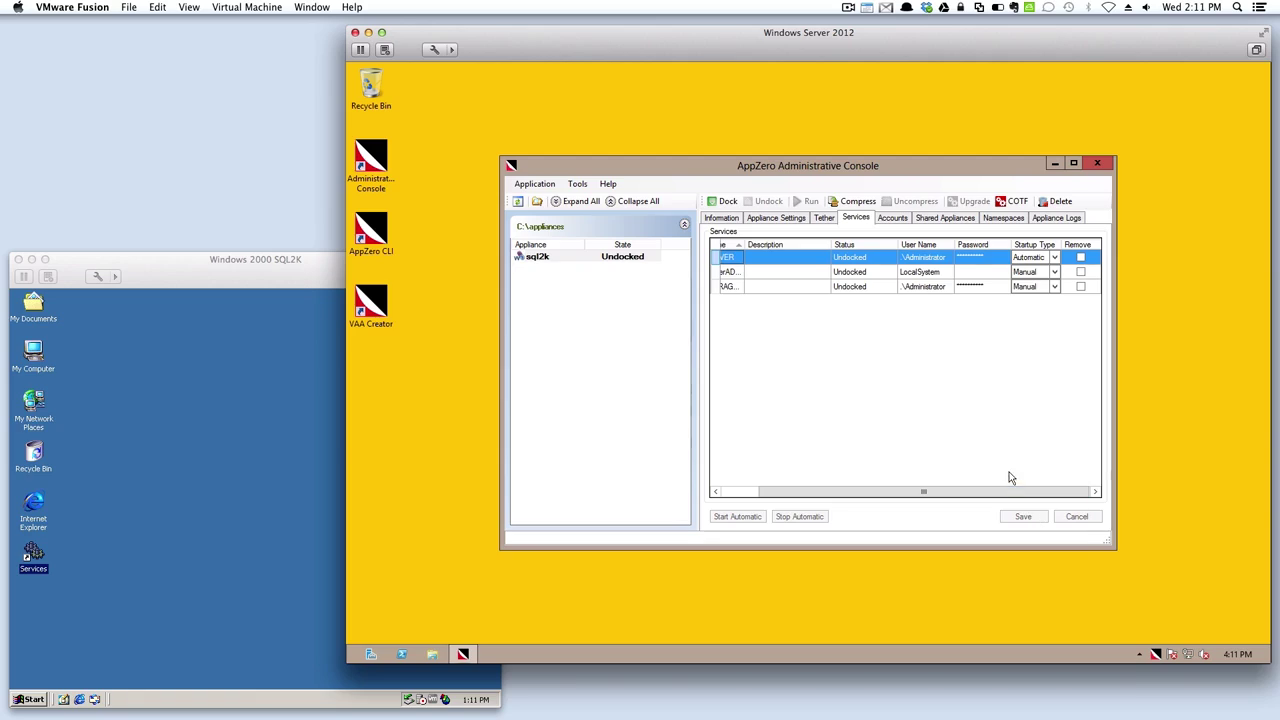
- Open Windows Services on the Server 2012 machine and check the list for SQL Server services
key(super)
click(676, 393)
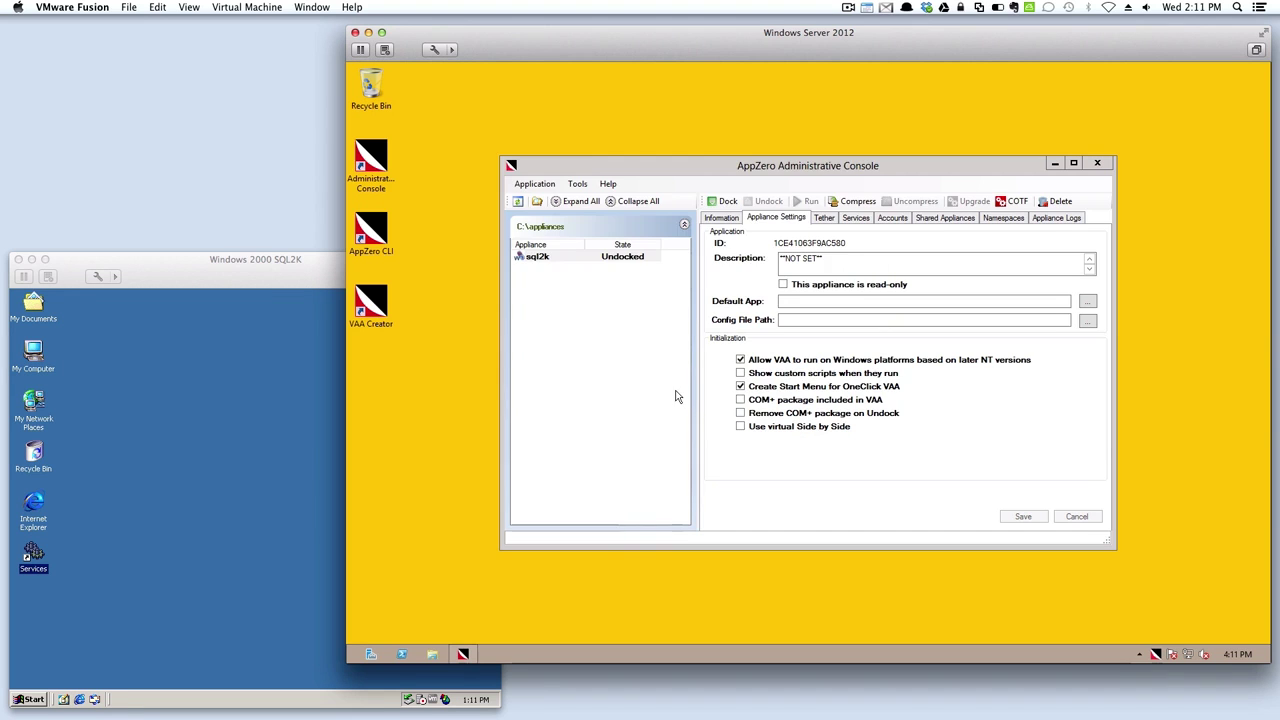
click(687, 295)
scroll(687, 297, down, 9)
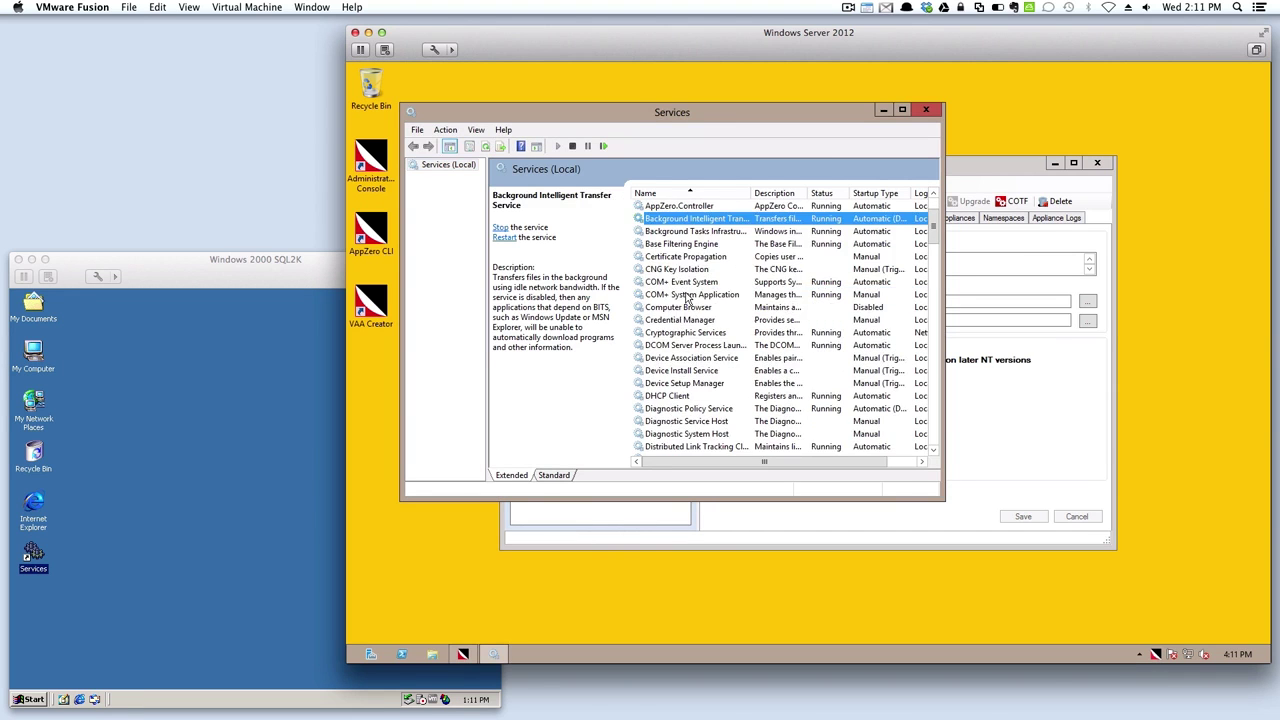
scroll(687, 297, down, 5)
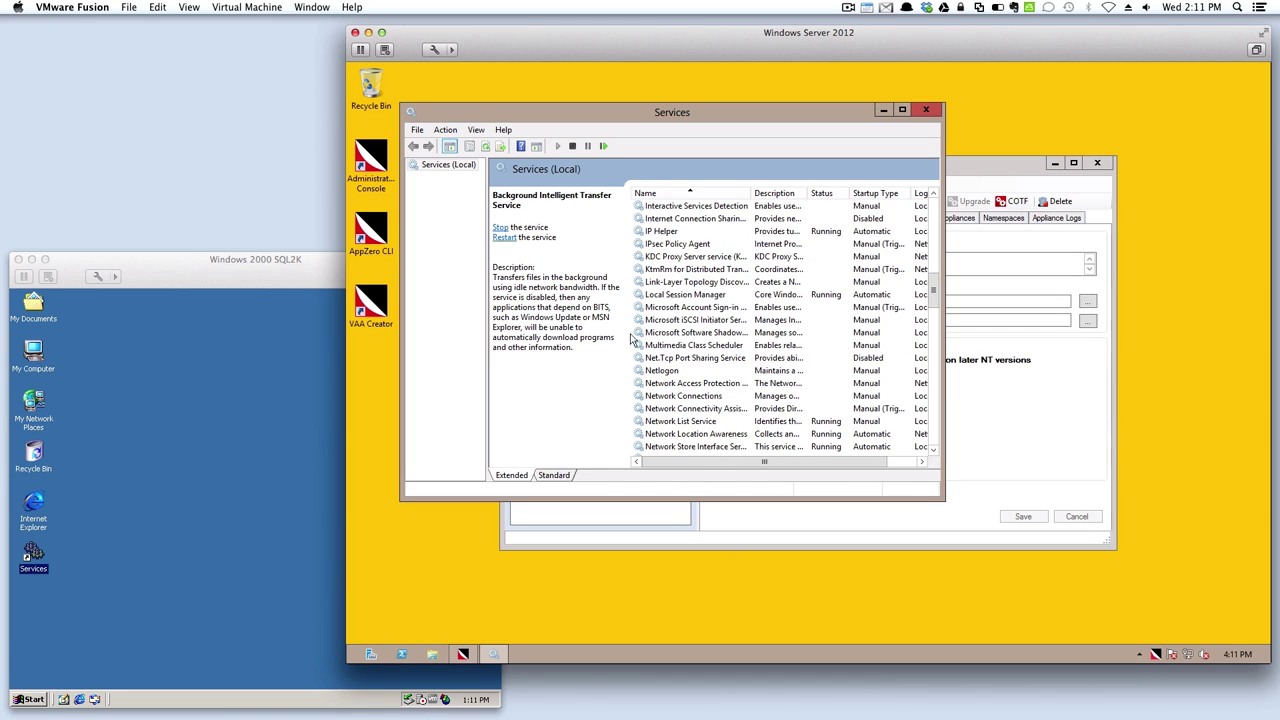
scroll(707, 330, down, 6)
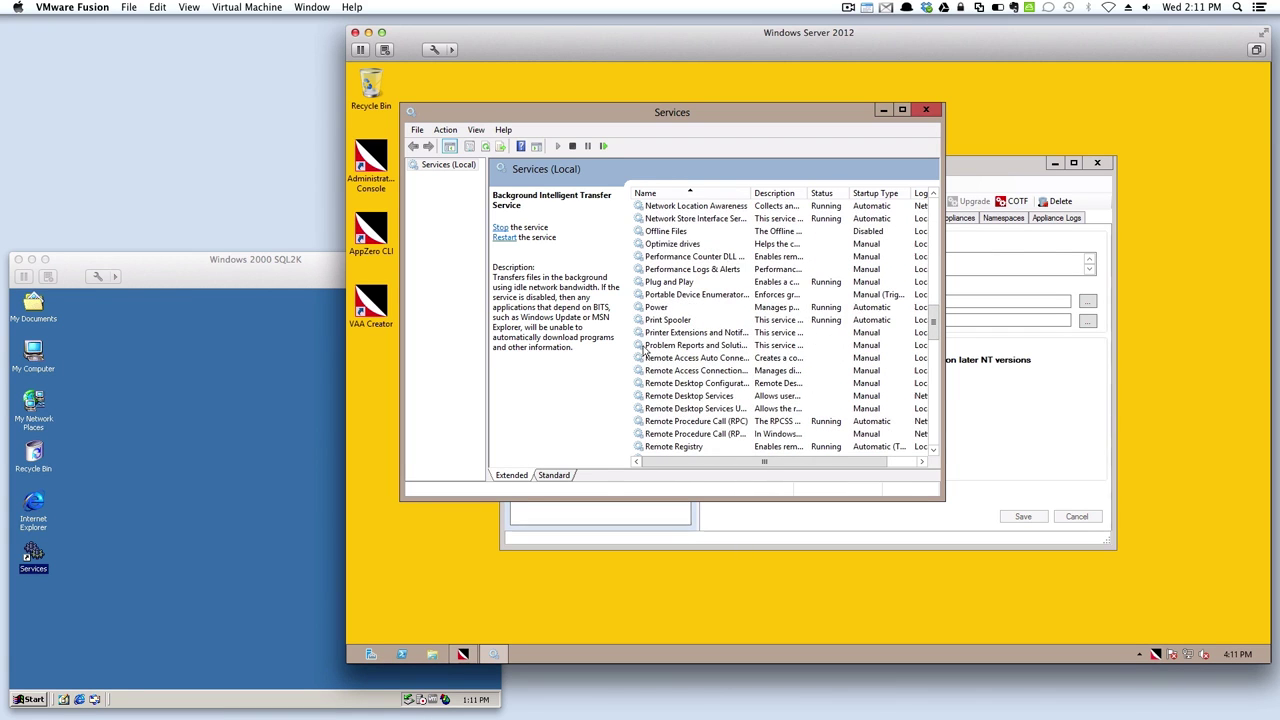
- Return to the AppZero Administrative Console, move its window clear of the Services list, and dock the sql2k appliance
click(990, 176)
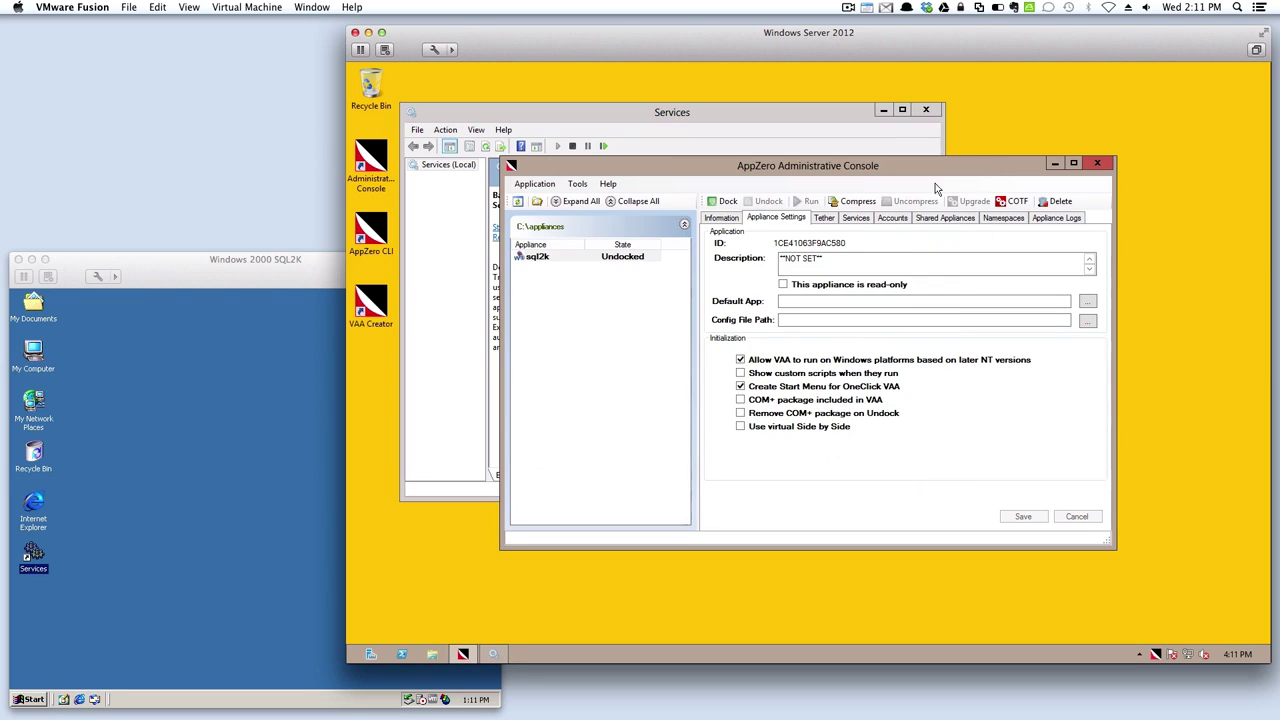
drag(737, 173, 859, 239)
click(848, 268)
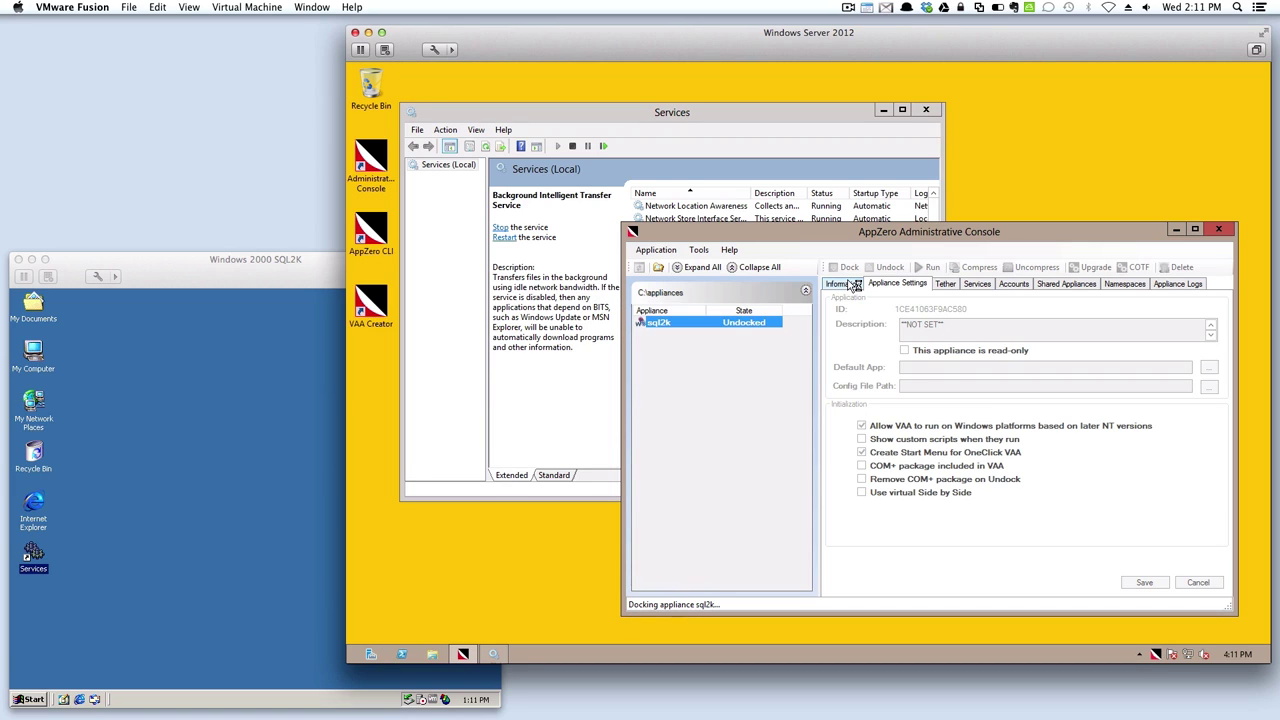
- Refresh the Windows Services list and locate the MSSQLSERVER, MSSQLServerADHelper and SQLSERVERAGENT entries
click(756, 113)
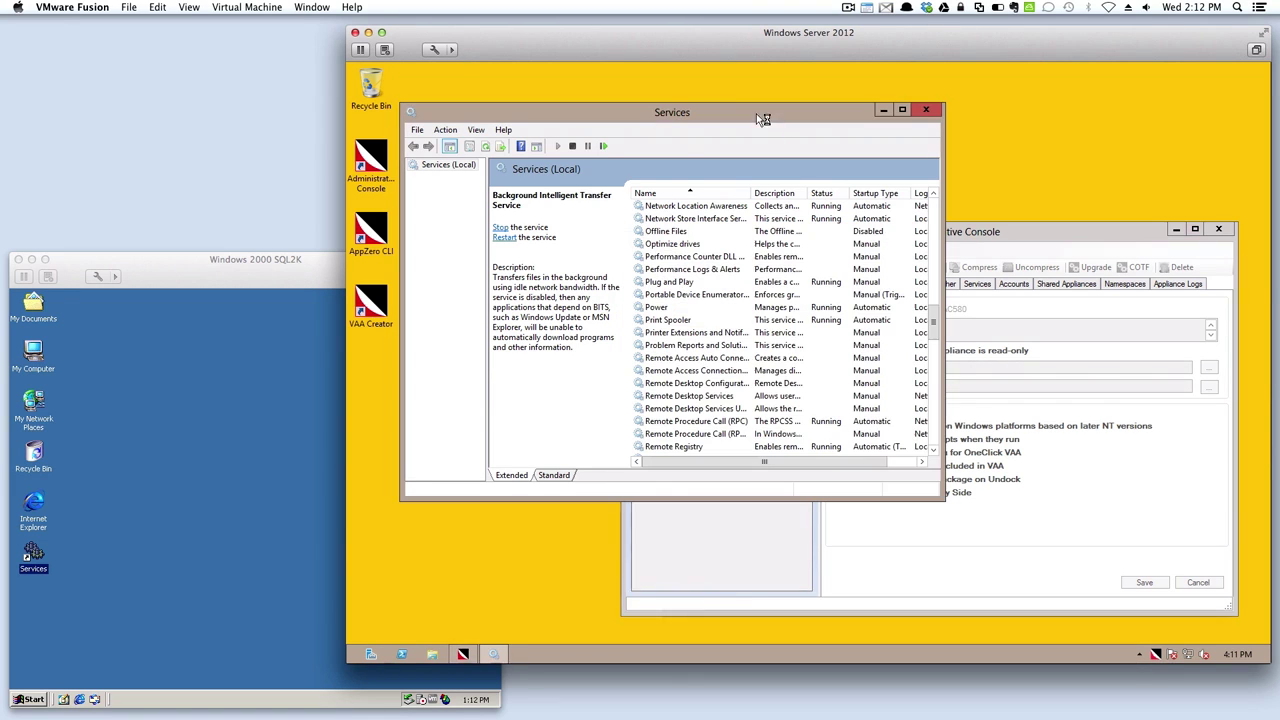
click(503, 148)
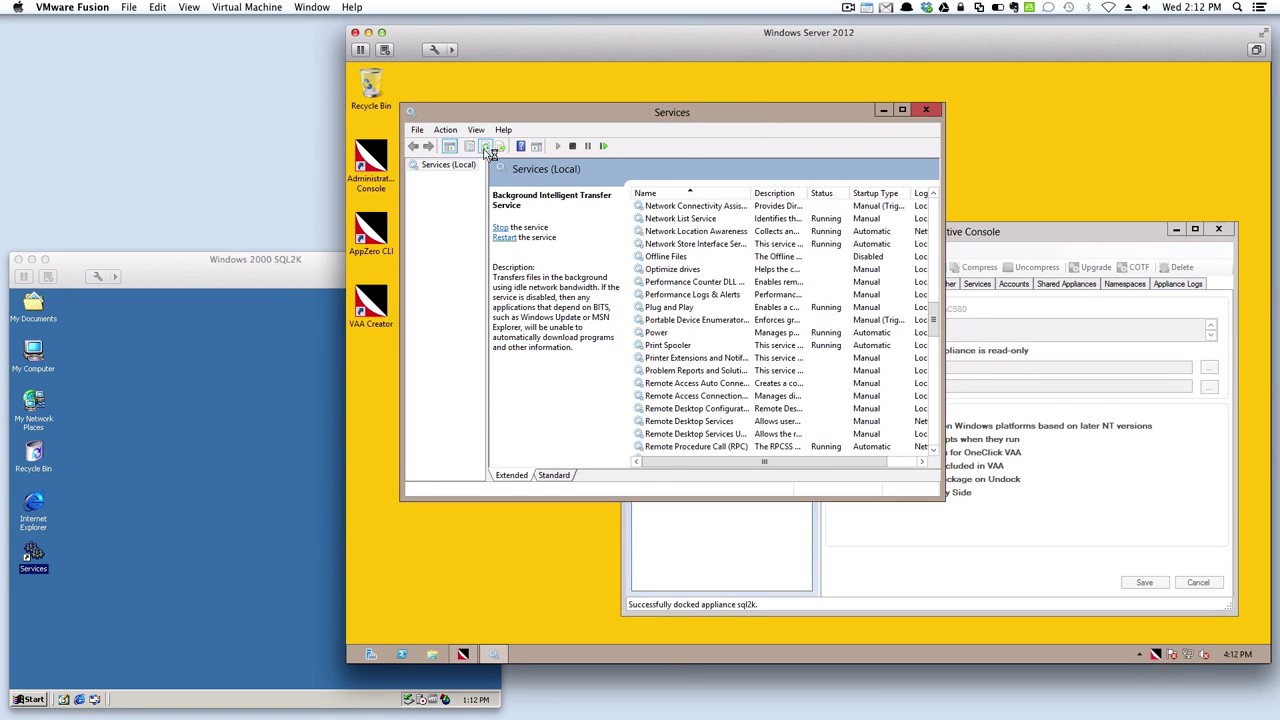
click(700, 270)
key(m)
key(s)
key(Down)
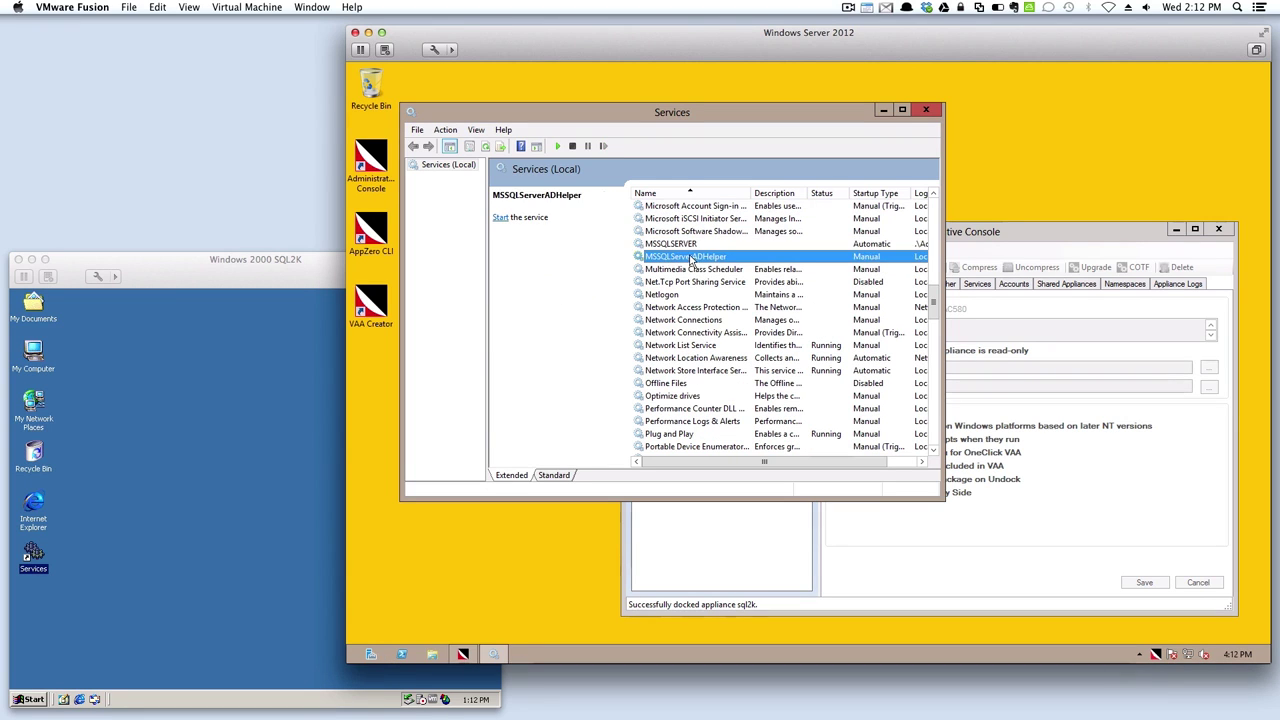
key(s)
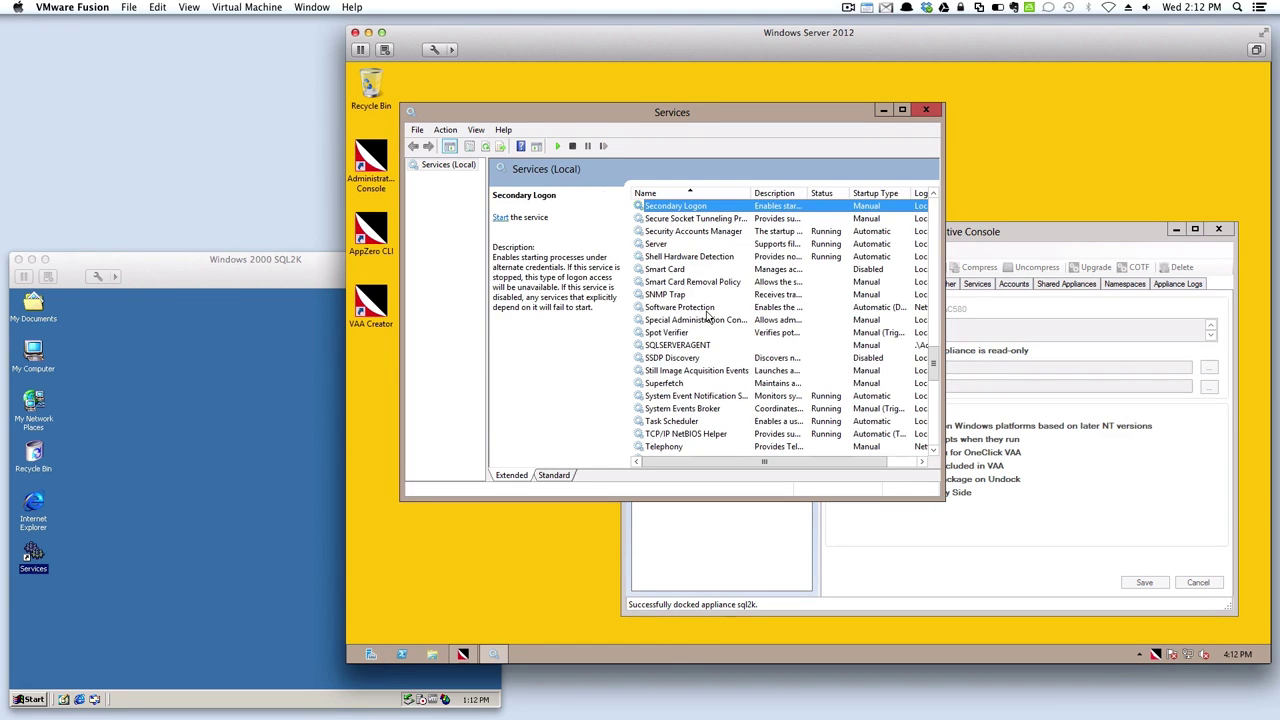
- Return to the AppZero Administrative Console and start the automatic services of the docked sql2k appliance
click(701, 347)
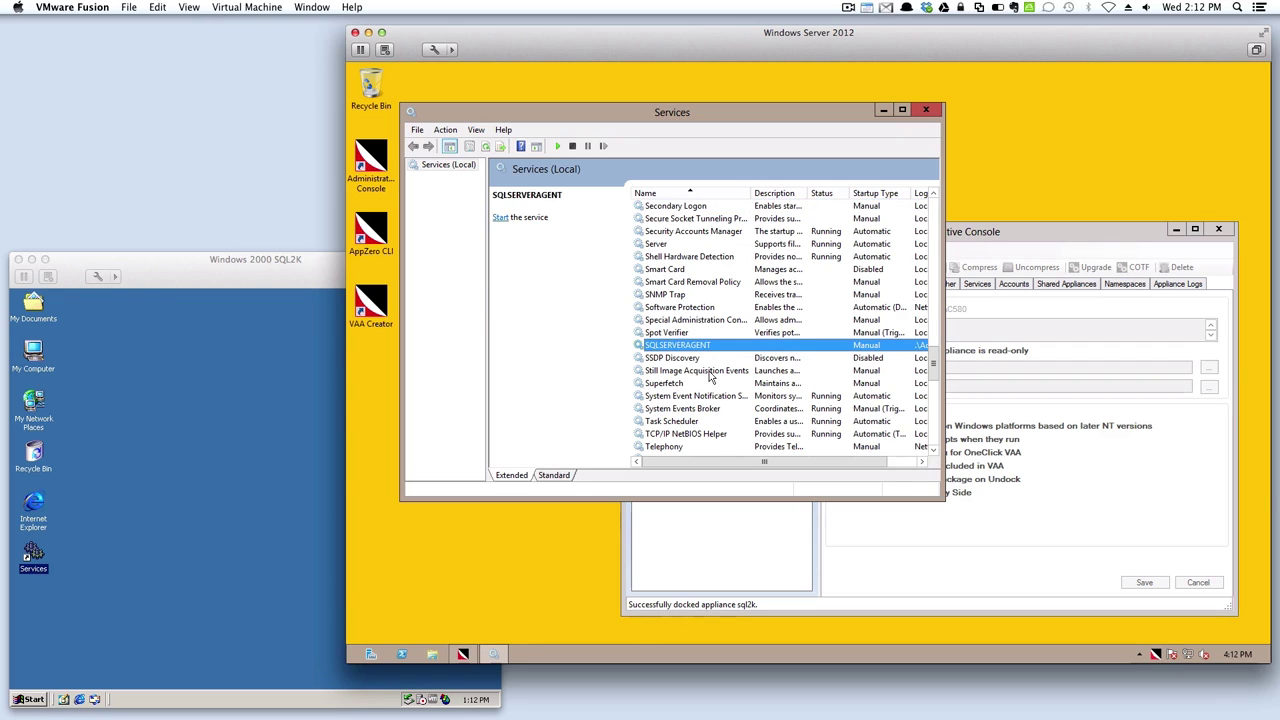
click(1013, 236)
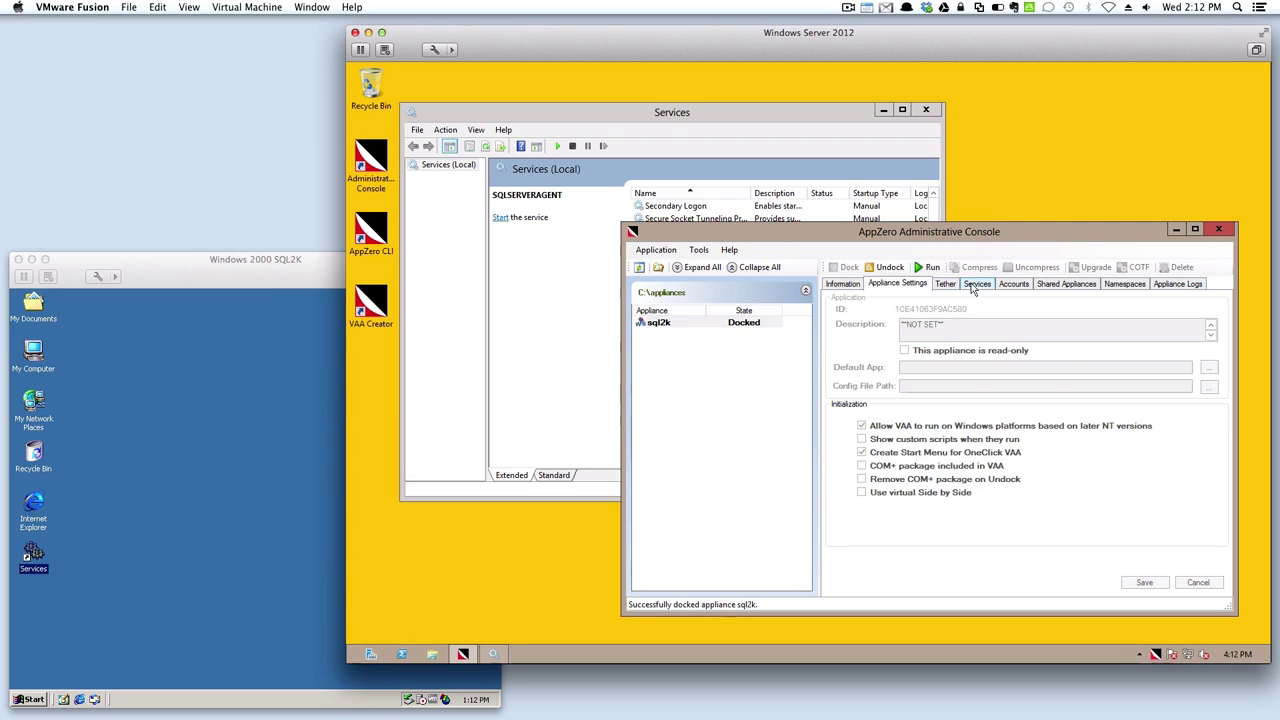
click(970, 286)
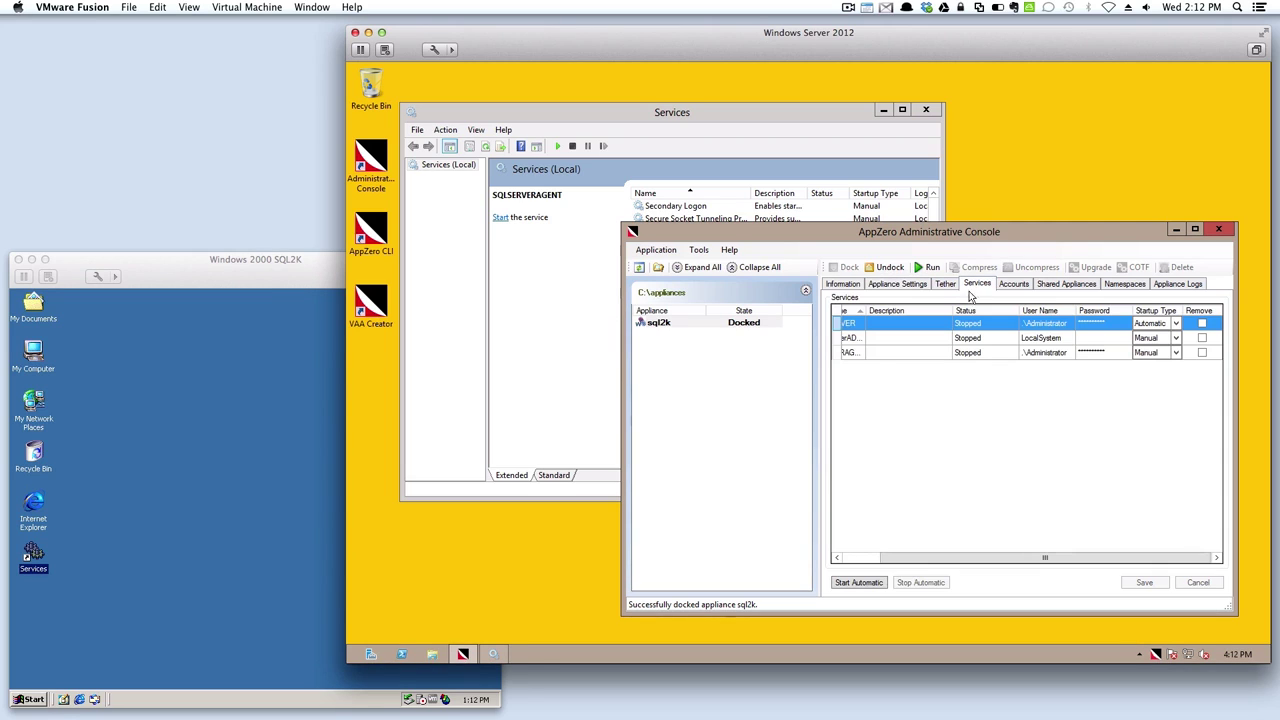
click(860, 583)
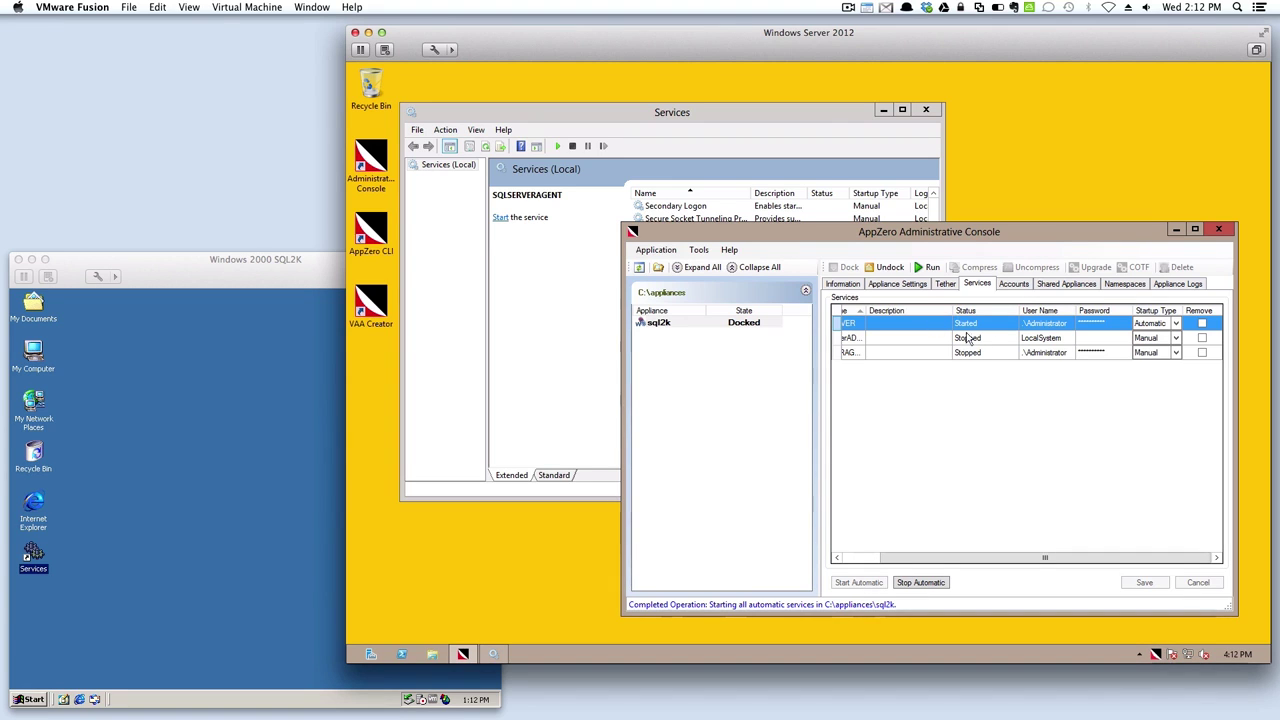
- Switch to the Windows Services list, refresh it to check the status of MSSQLSERVER, and close the window
click(810, 118)
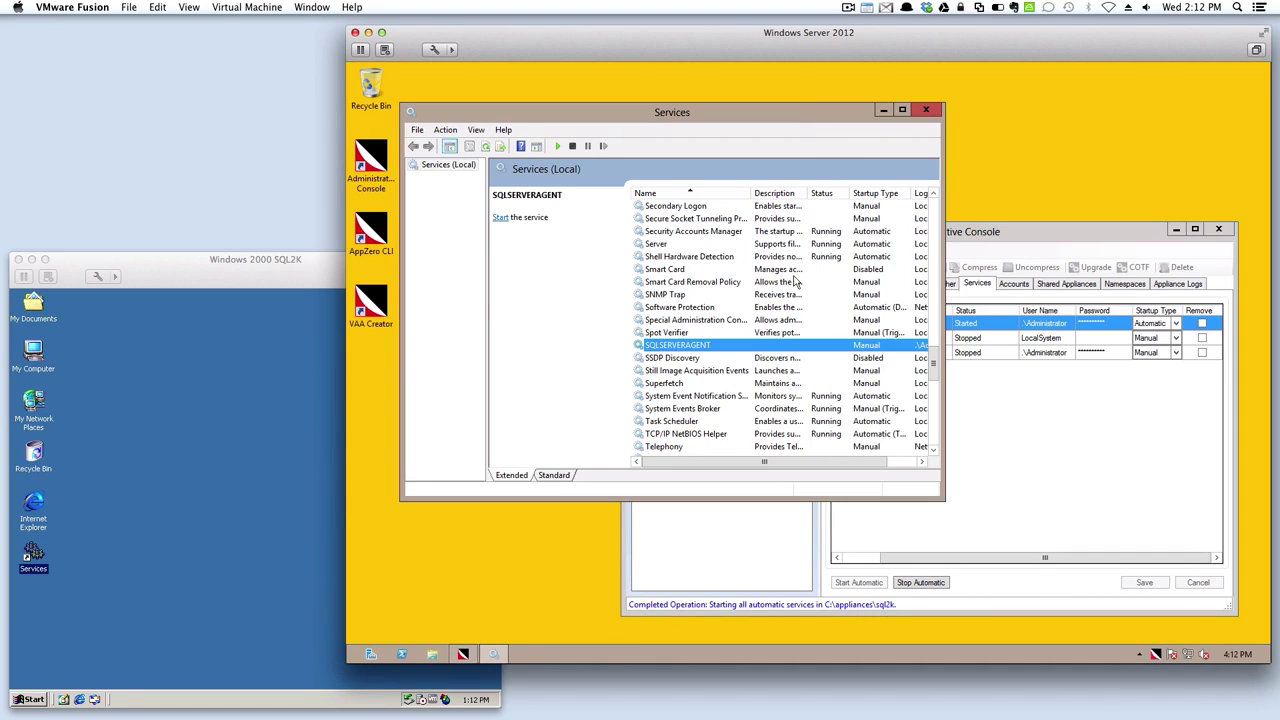
key(m)
scroll(740, 338, up, 1)
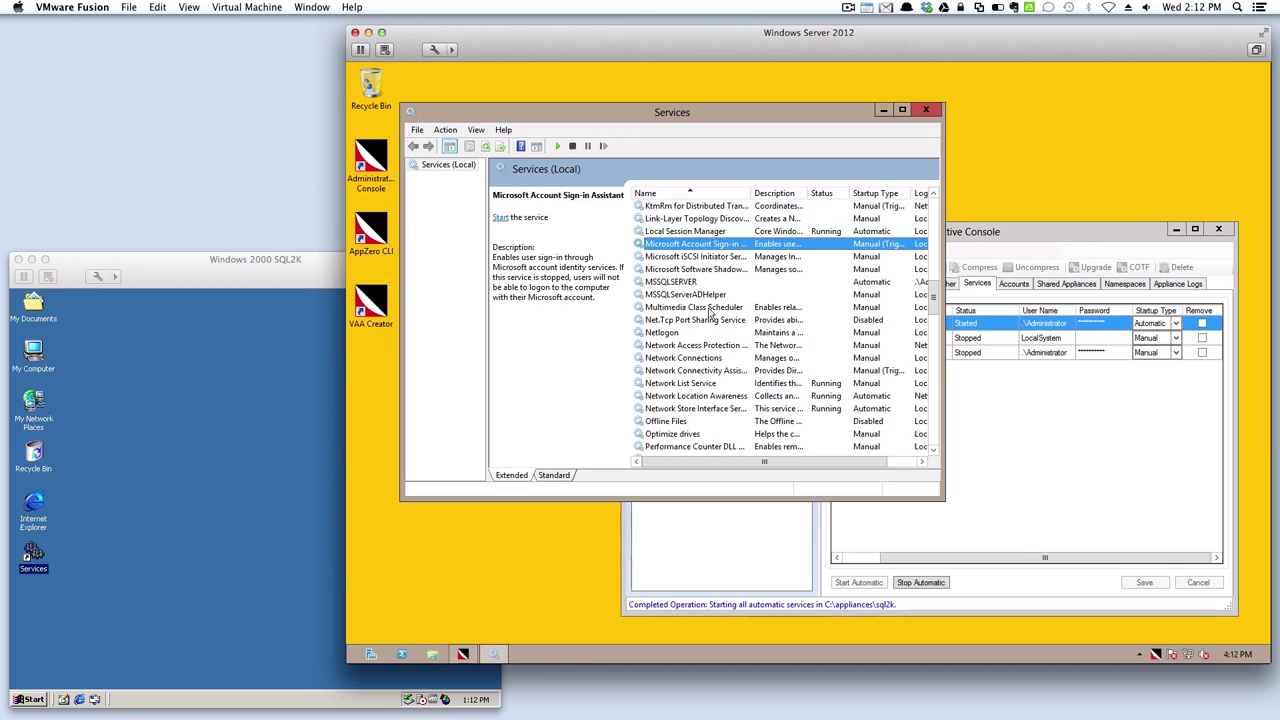
click(693, 283)
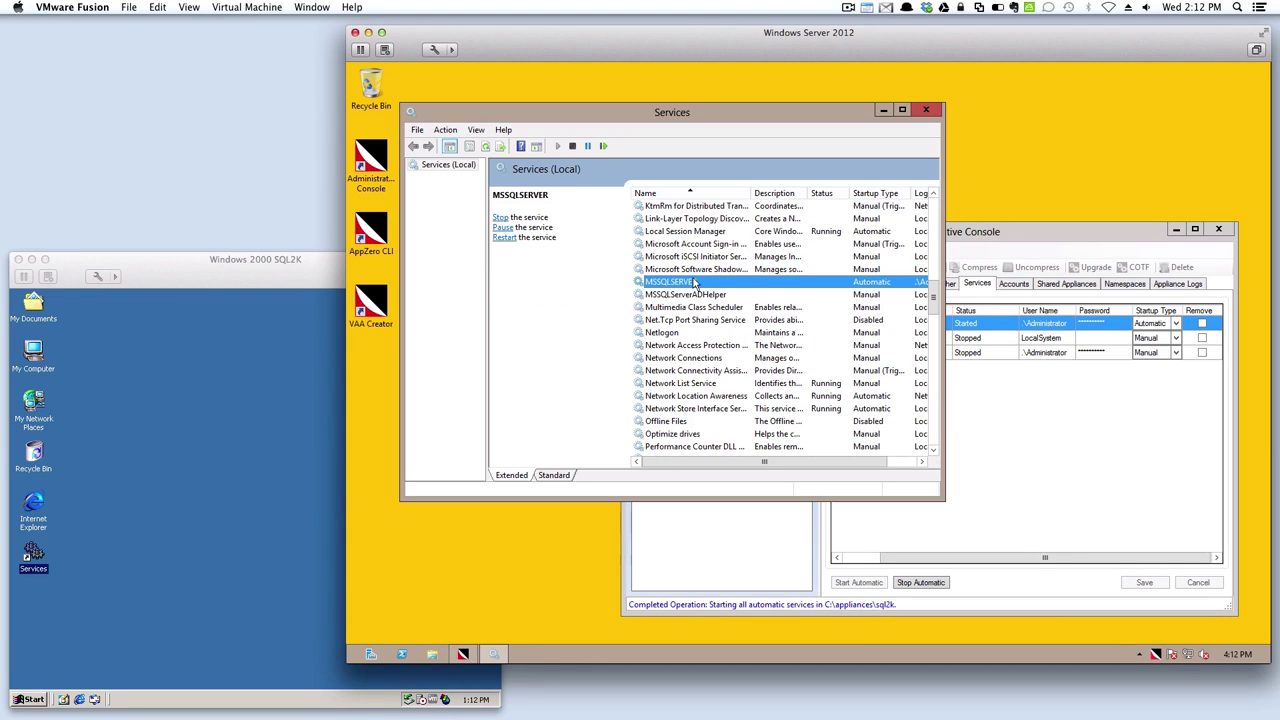
mouse_move(785, 460)
mouse_down()
mouse_move(870, 465)
mouse_move(780, 460)
mouse_up()
click(486, 147)
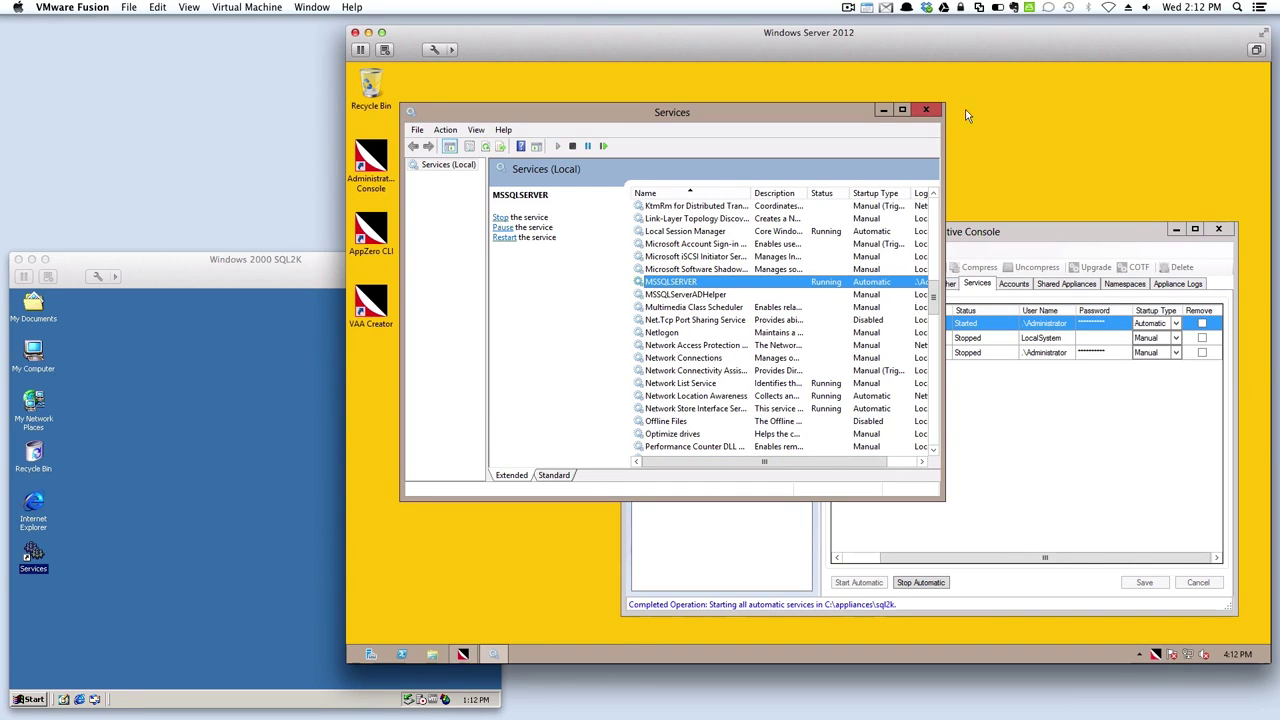
click(926, 110)
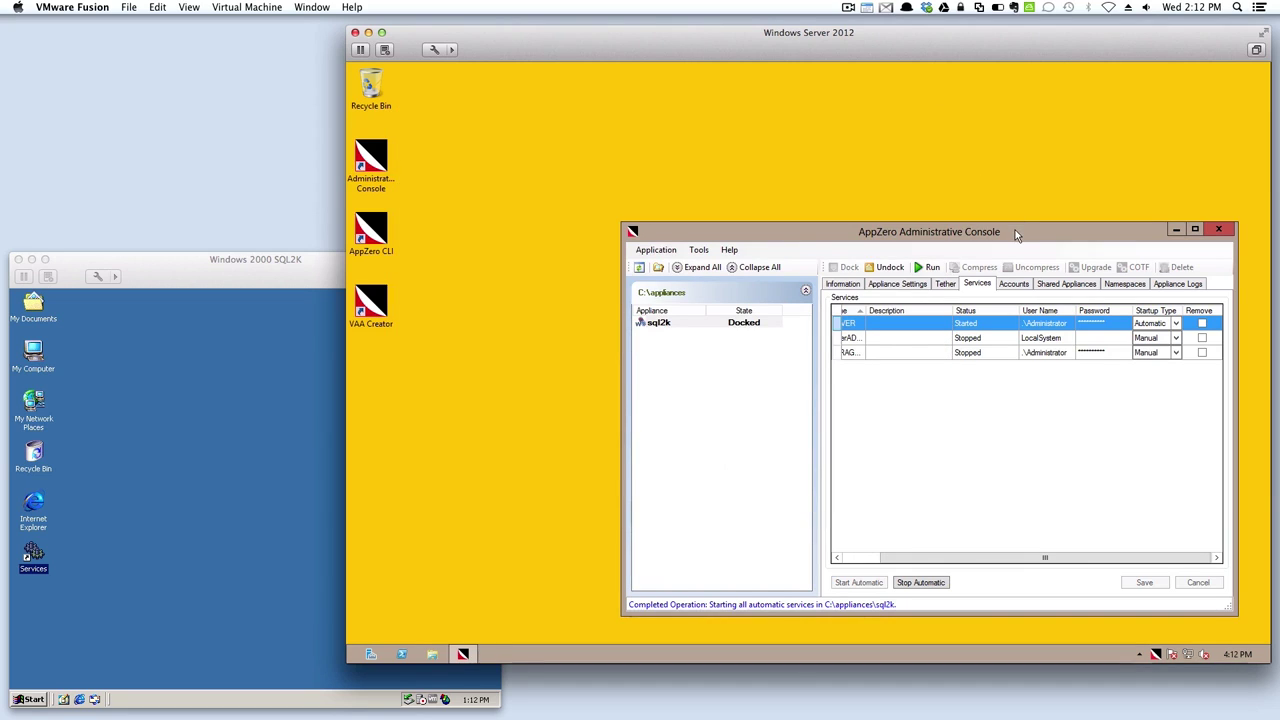
- Launch the sql2k appliance's command prompt and run "c:\program files\microsoft sql server\80\tools\binn\isqlw.exe"
right_click(718, 322)
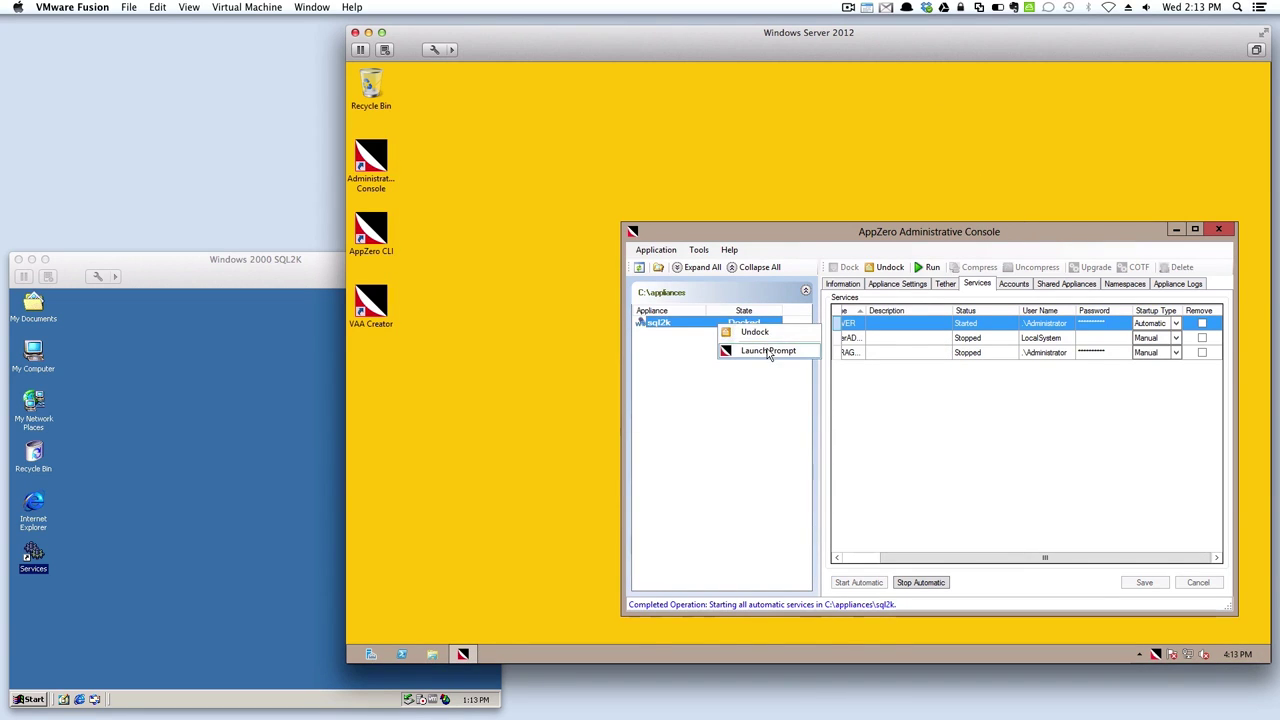
click(768, 351)
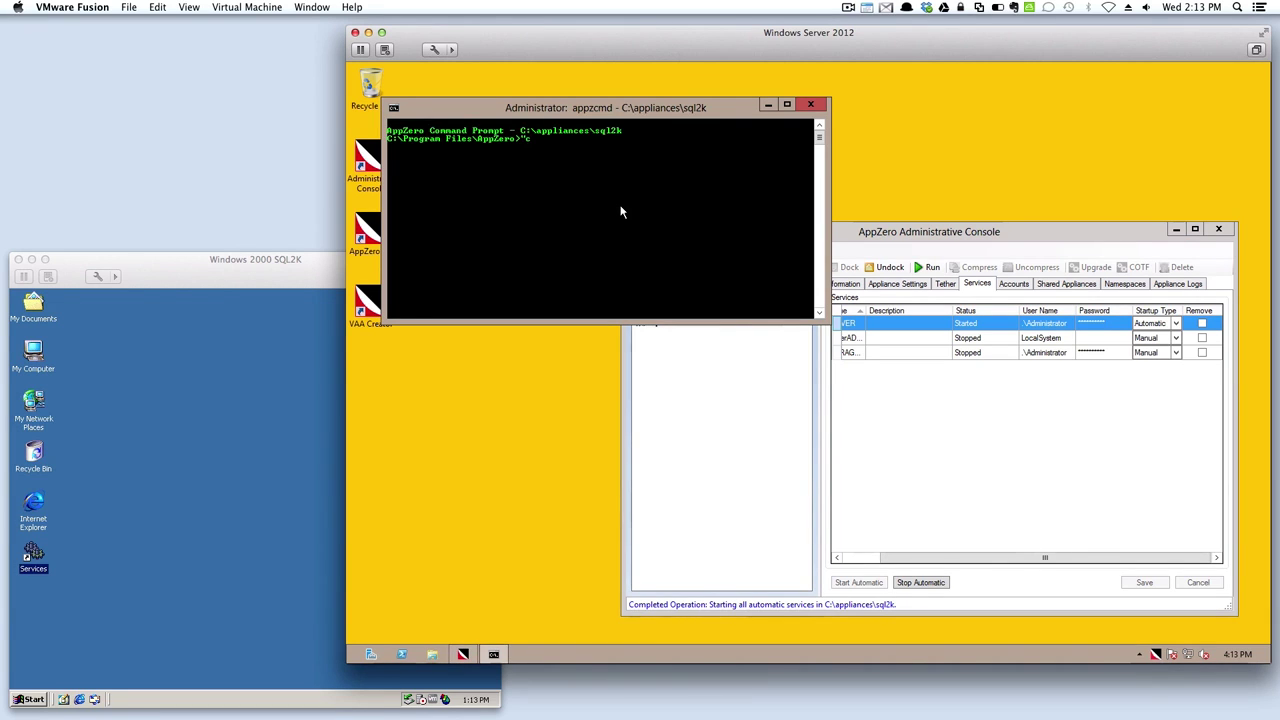
text(:\program files\microsoft sql server)
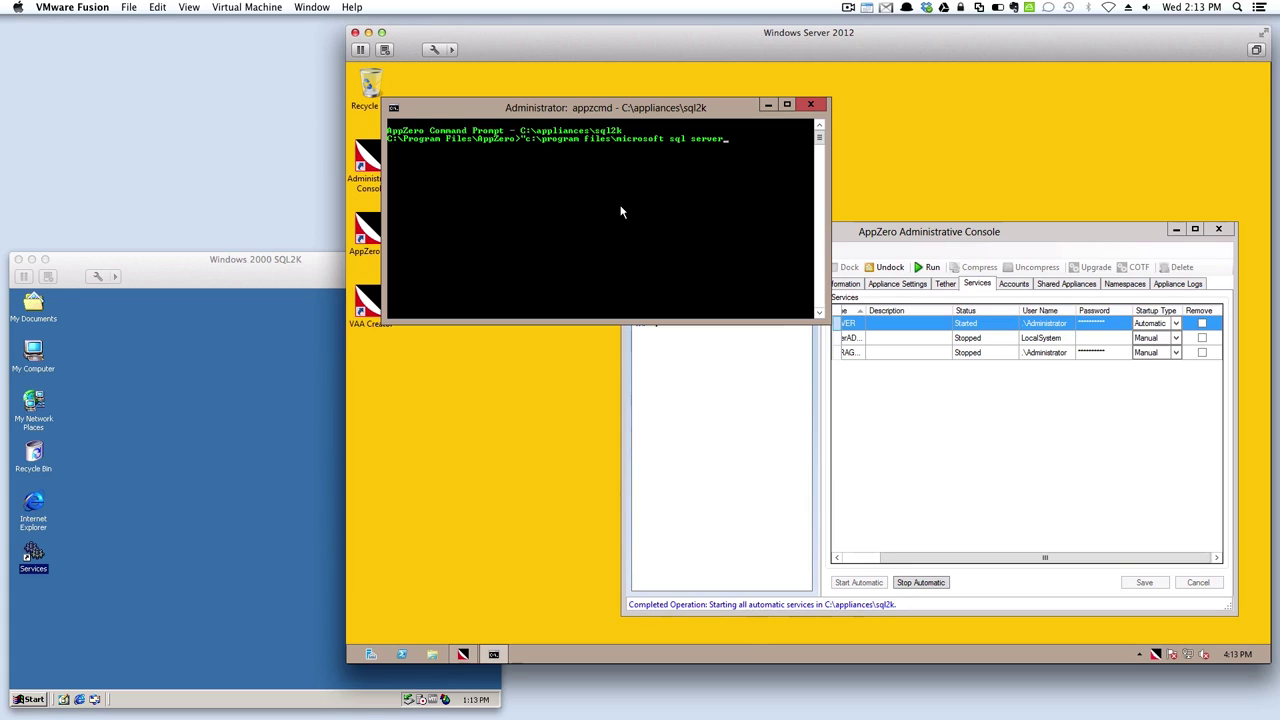
text(\80\tools\binn\isqlw)
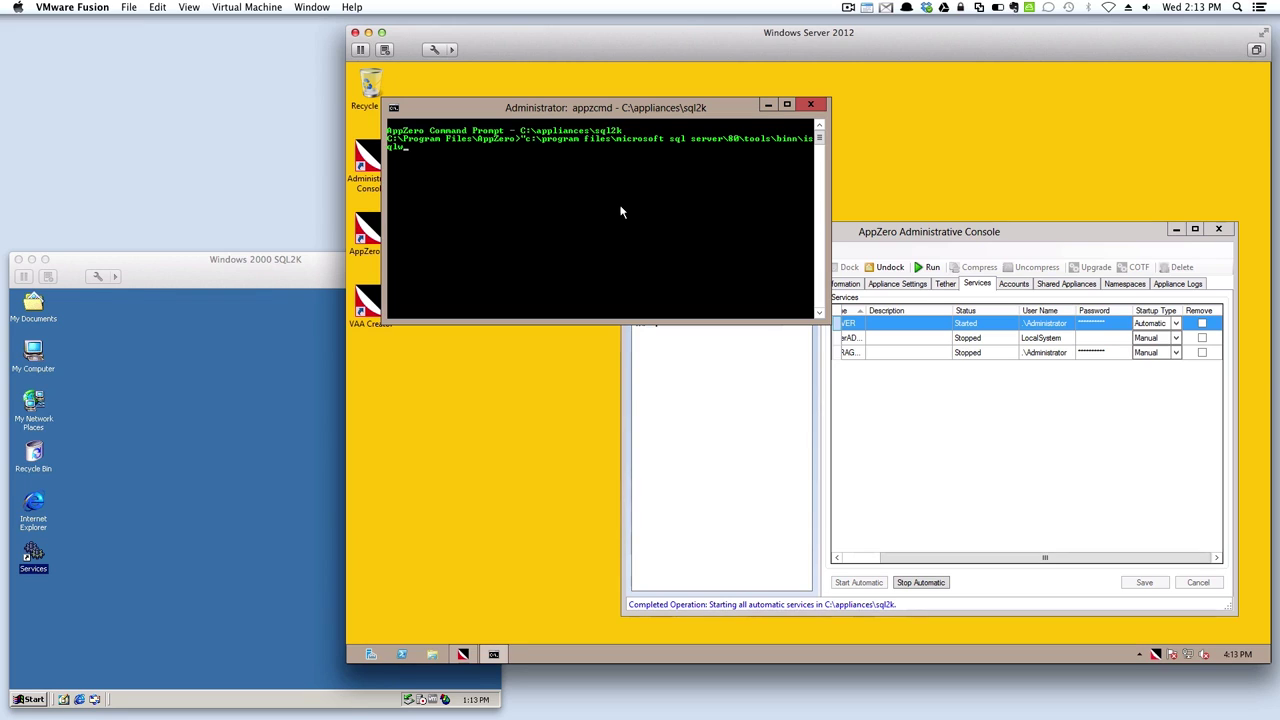
text(.exe")
key(Return)
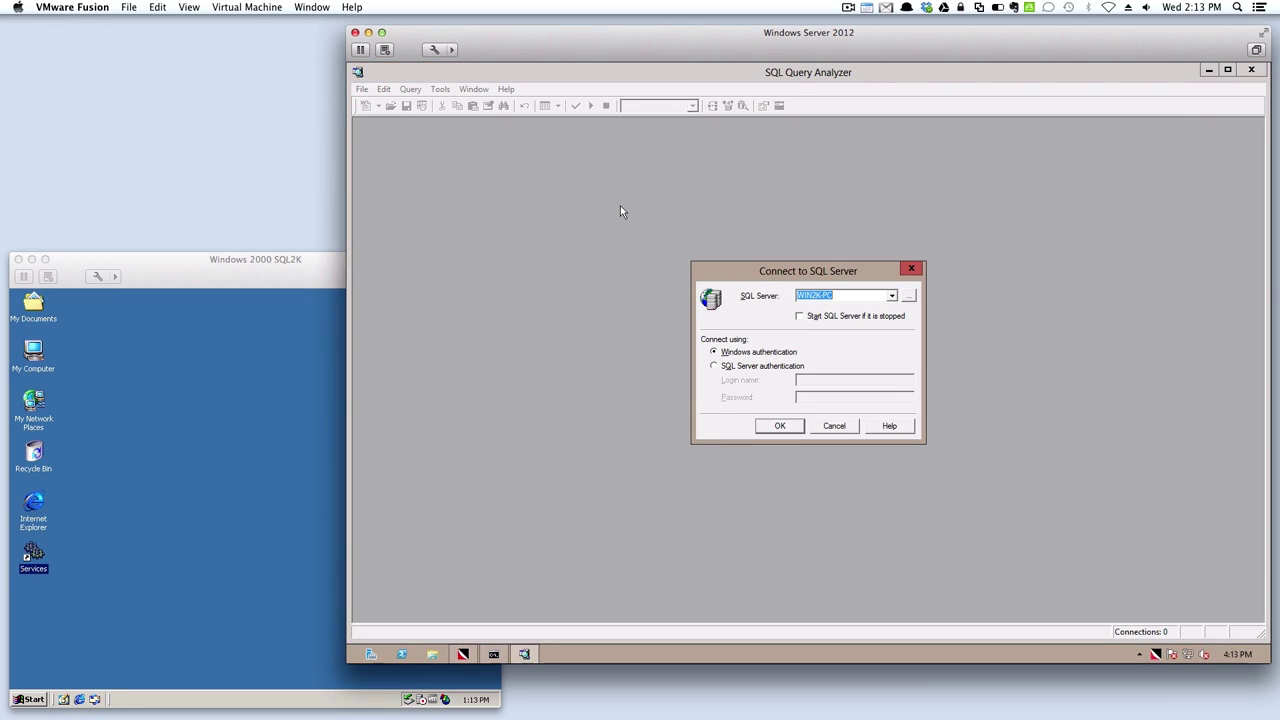
- Connect SQL Query Analyzer to the SQL Server on localhost using Windows authentication
click(838, 296)
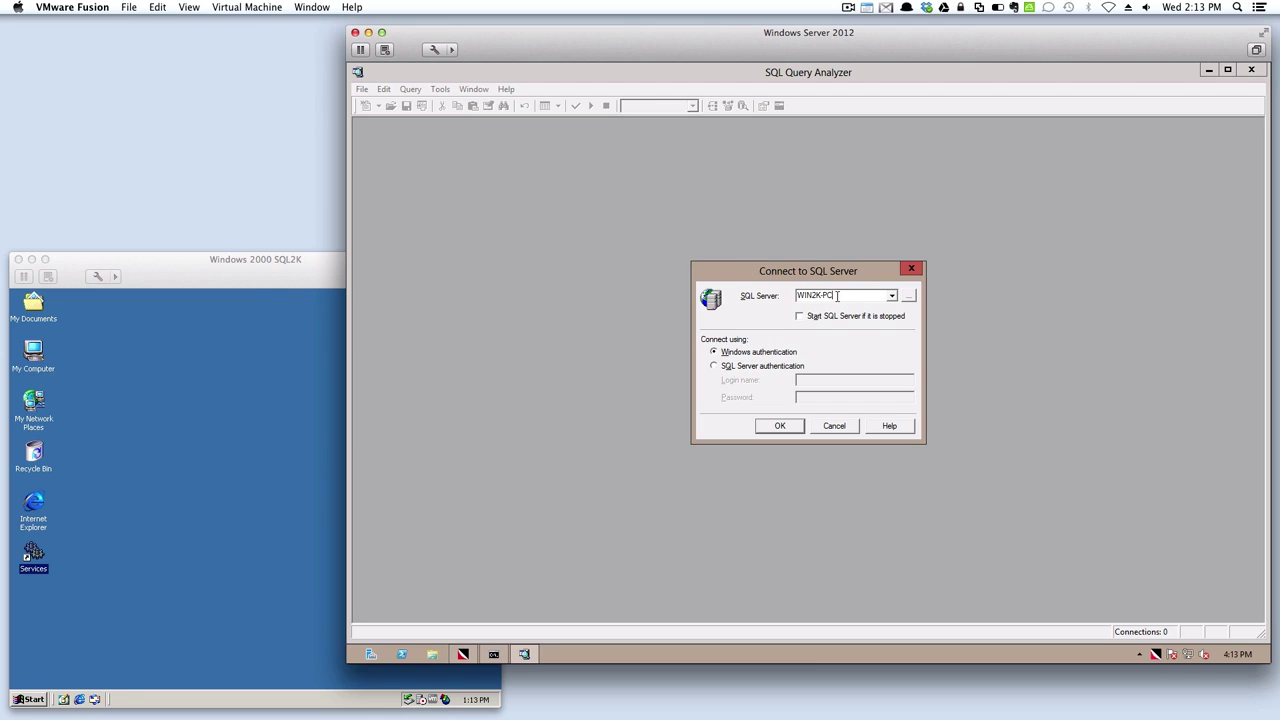
drag(838, 296, 785, 298)
text(localhost)
click(780, 426)
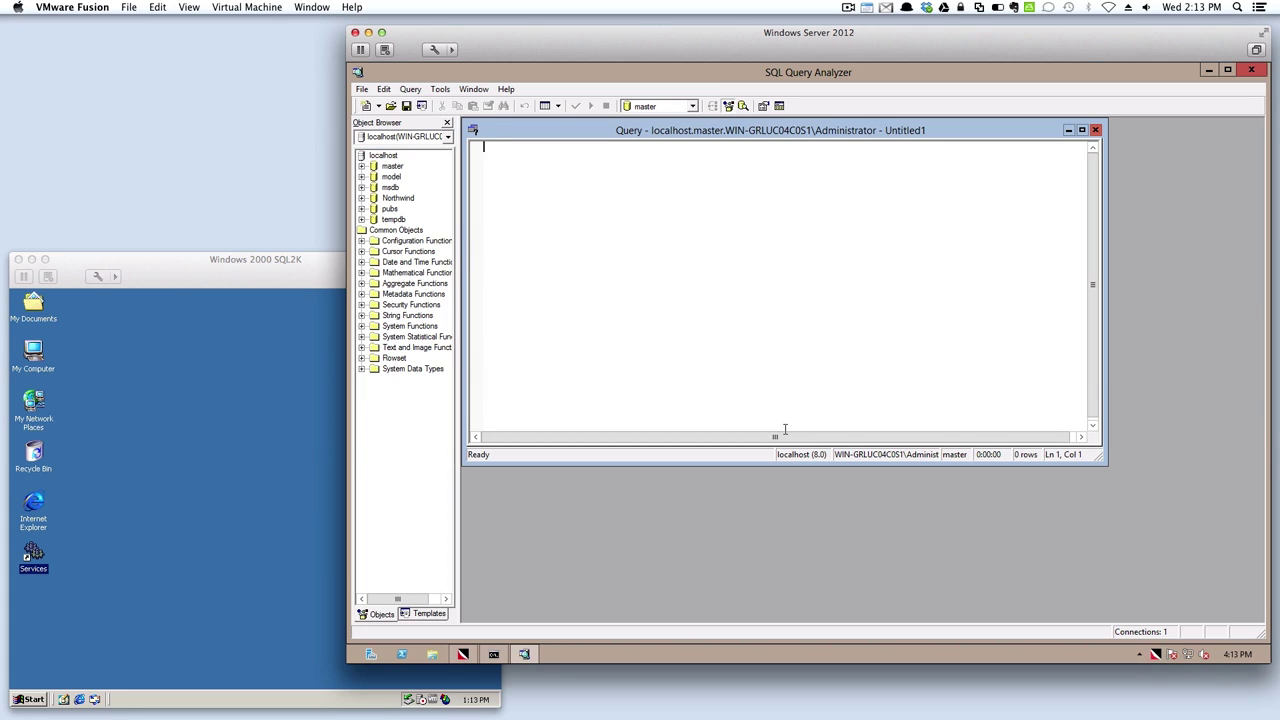
- Open the dbo.Employees user table of the Northwind database to examine its rows, and close SQL Query Analyzer
click(404, 201)
double_click(404, 201)
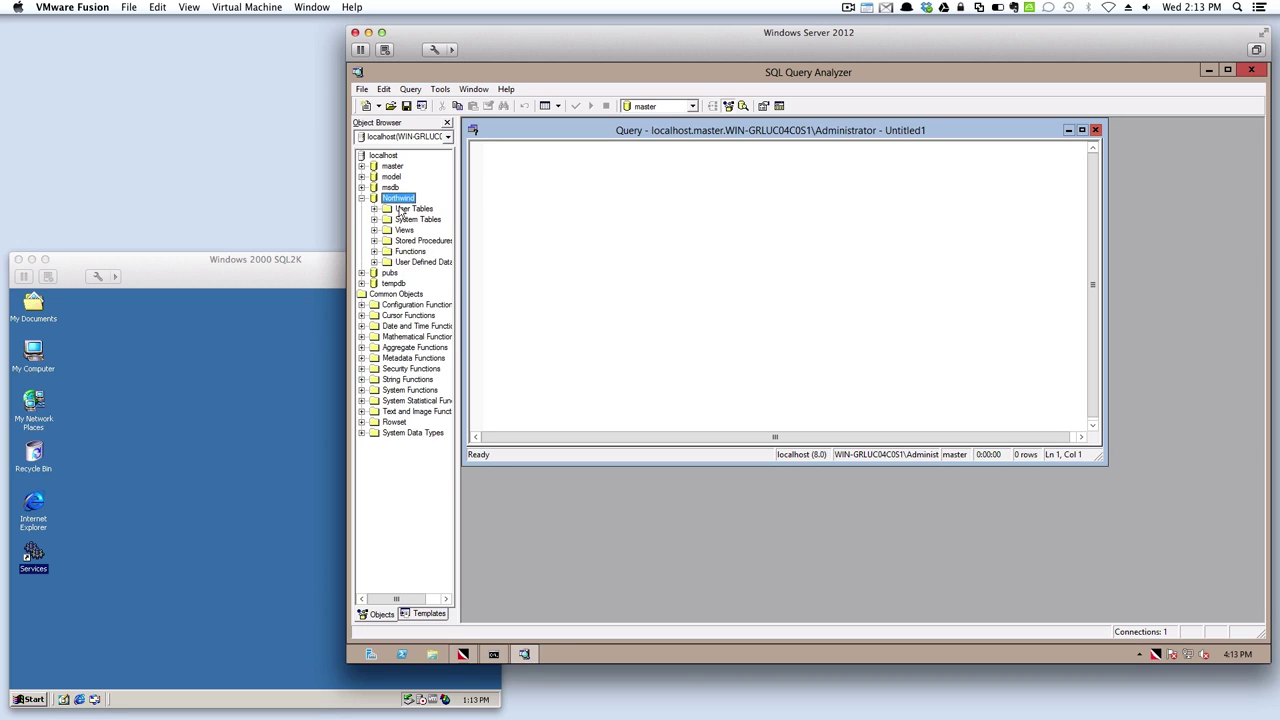
double_click(400, 210)
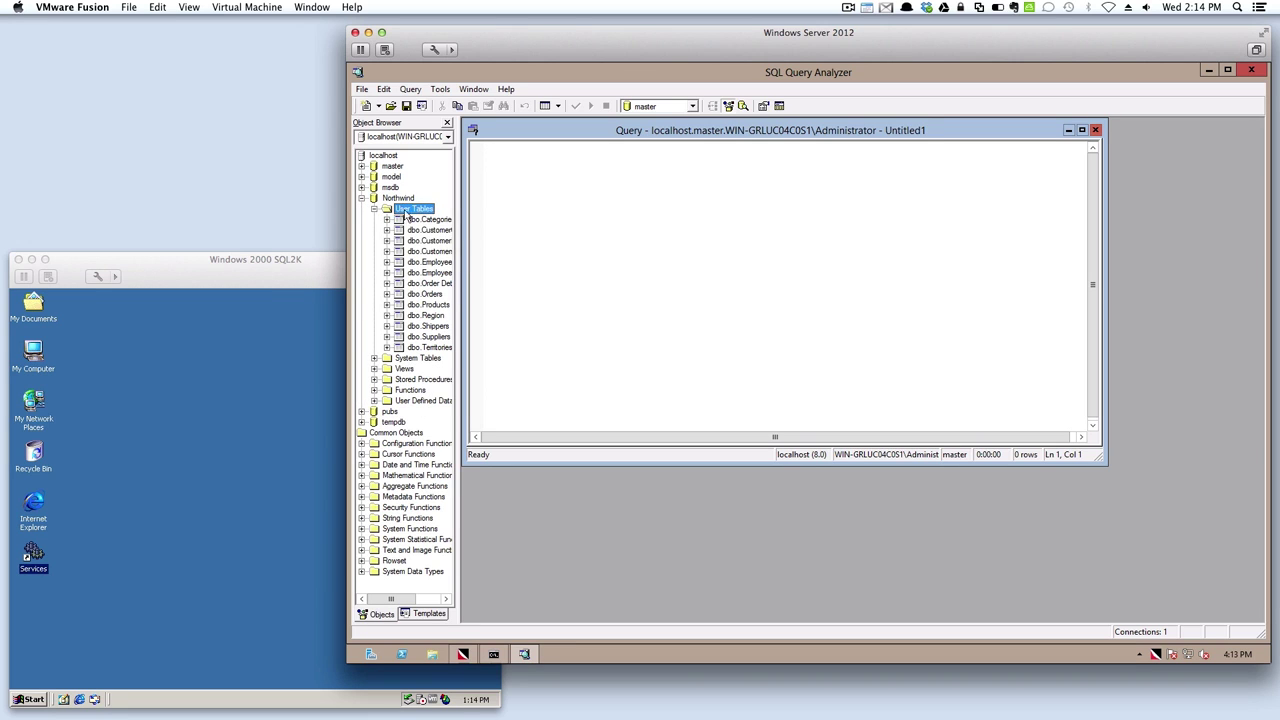
click(428, 263)
right_click(428, 266)
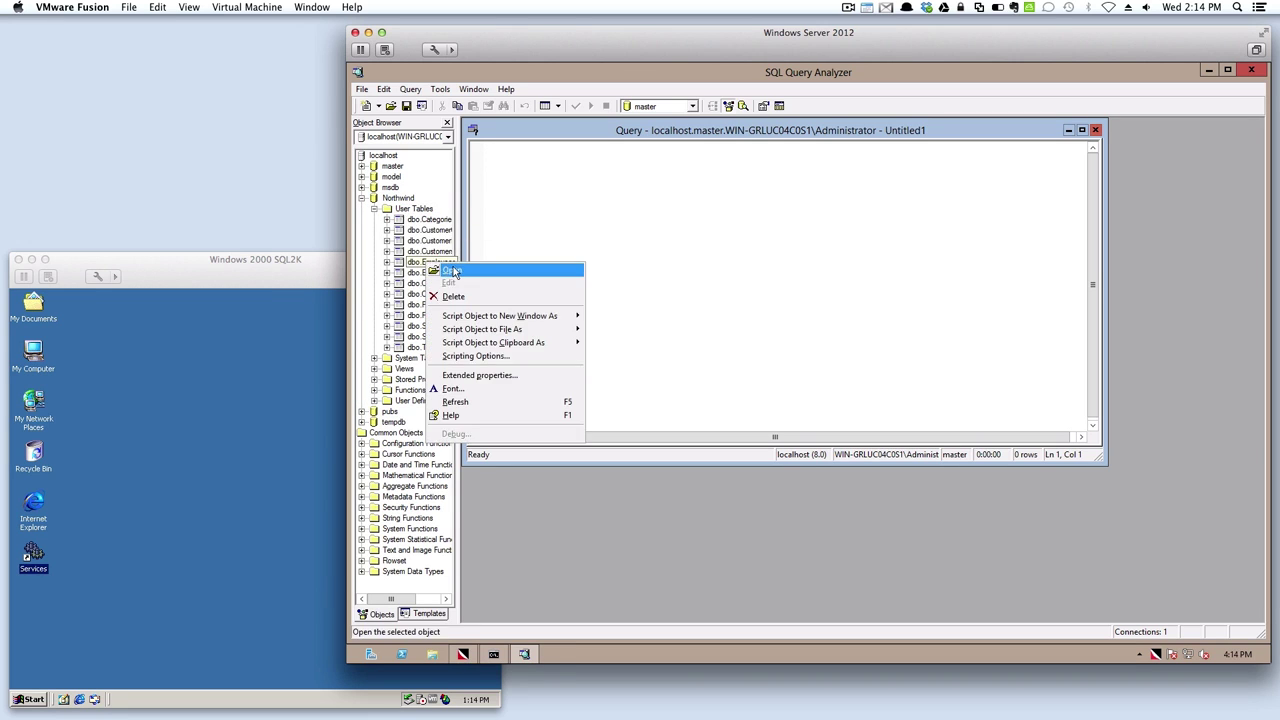
click(455, 268)
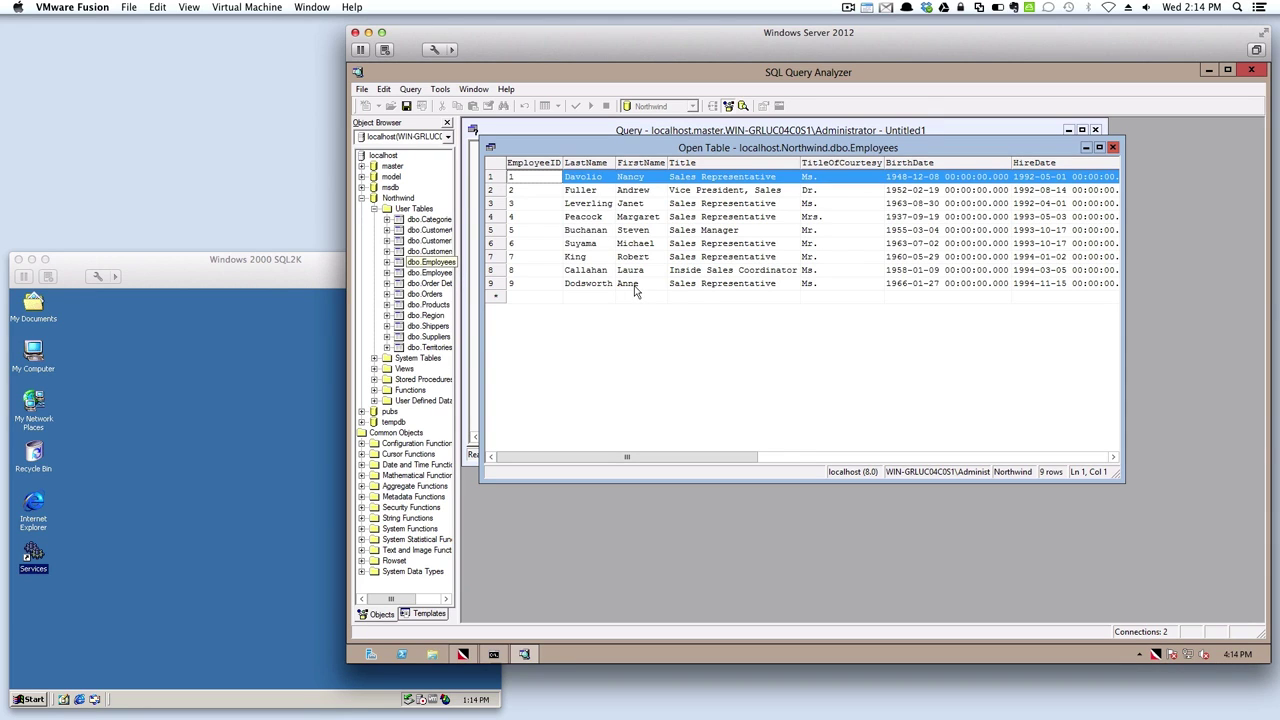
click(1249, 72)
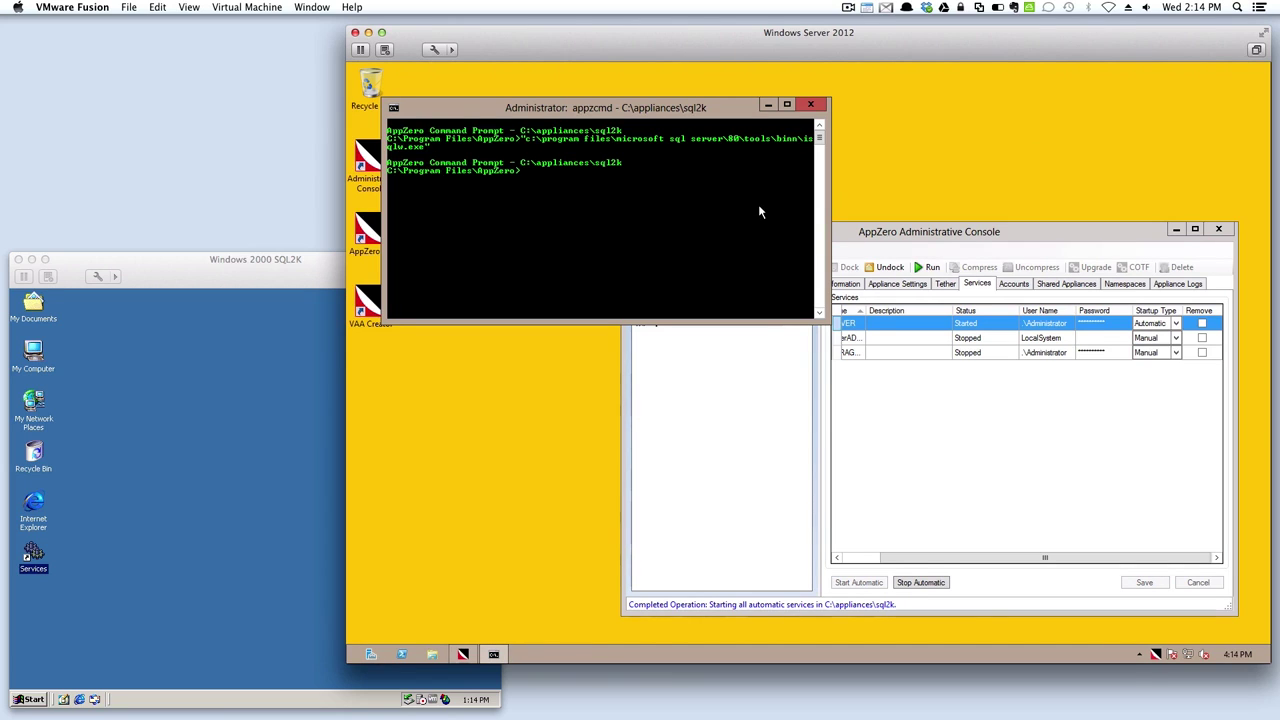
- Exit the appliance command prompt and undock the sql2k appliance, agreeing to regenerate its template
text(xit)
key(Return)
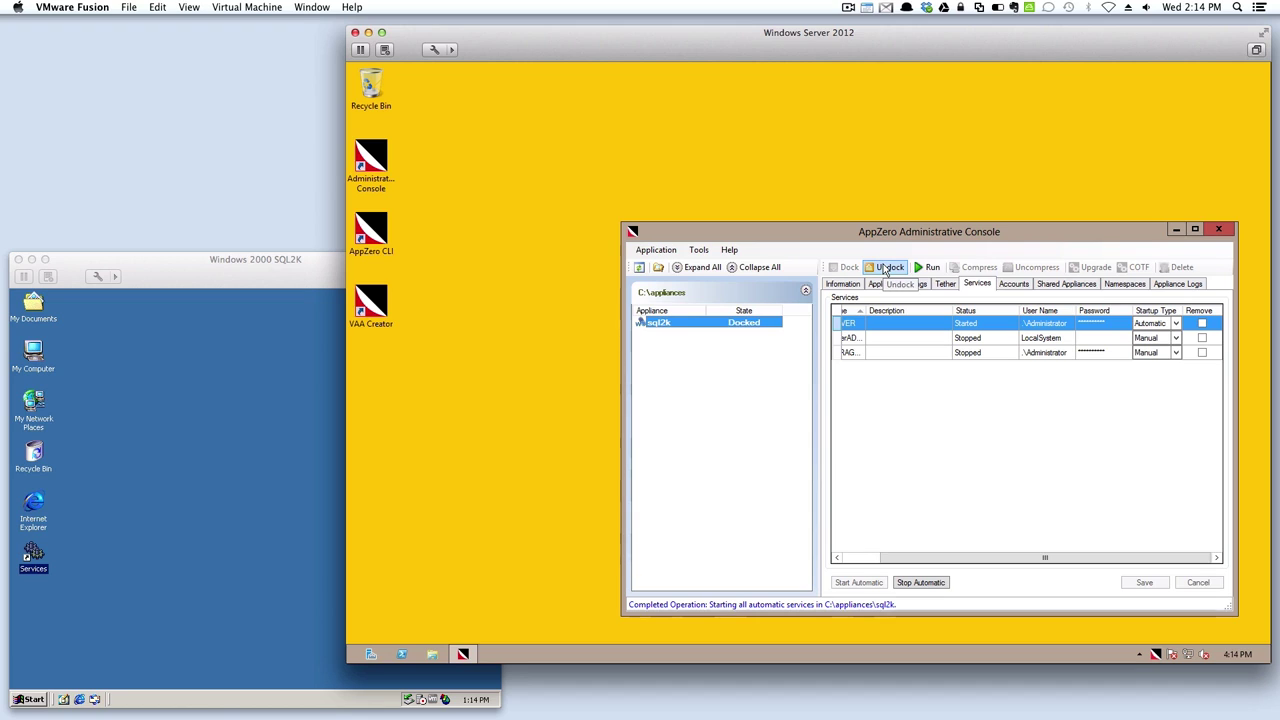
click(886, 269)
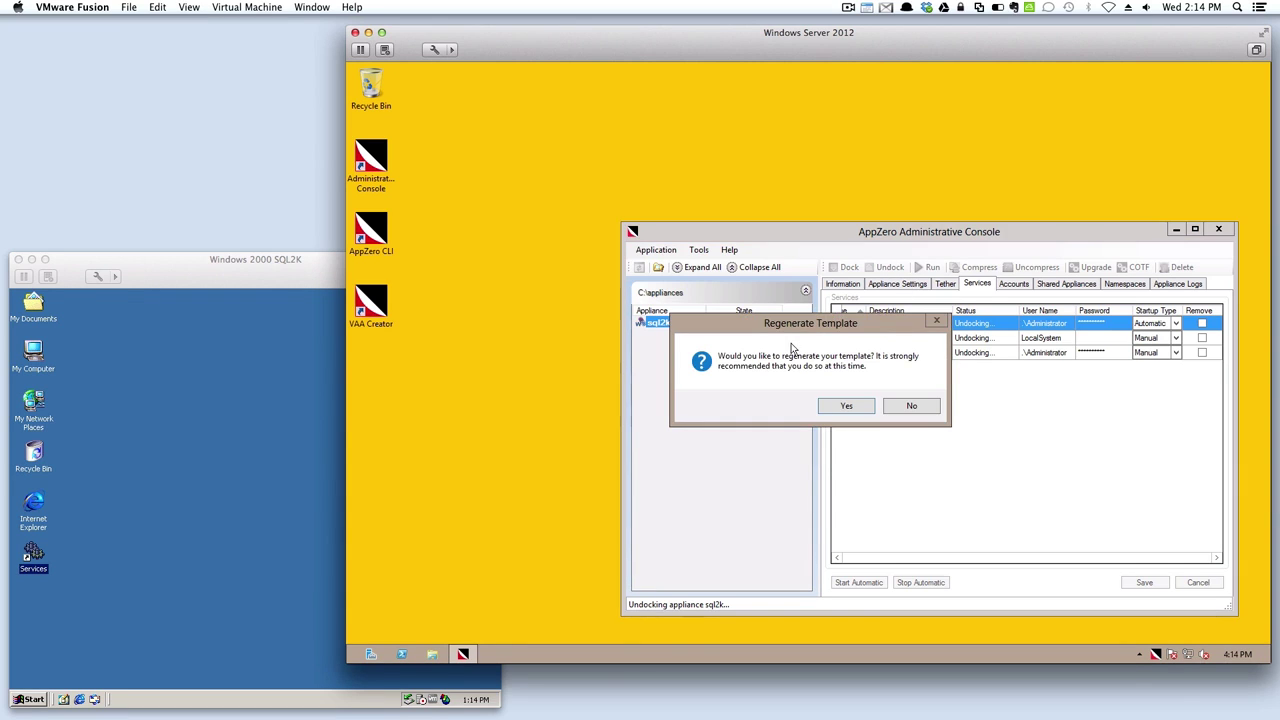
click(846, 406)
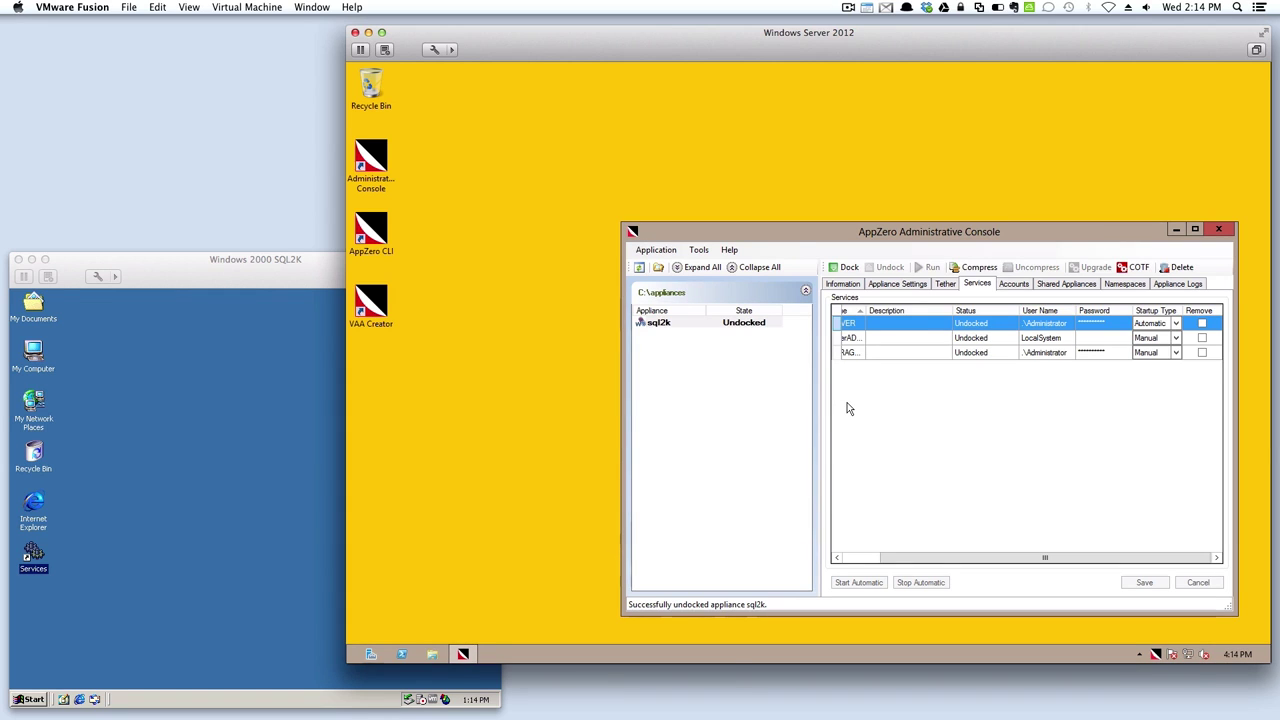
- Open Windows Services, check the M and S entries for remaining SQL Server services, and close the window
key(super)
click(677, 406)
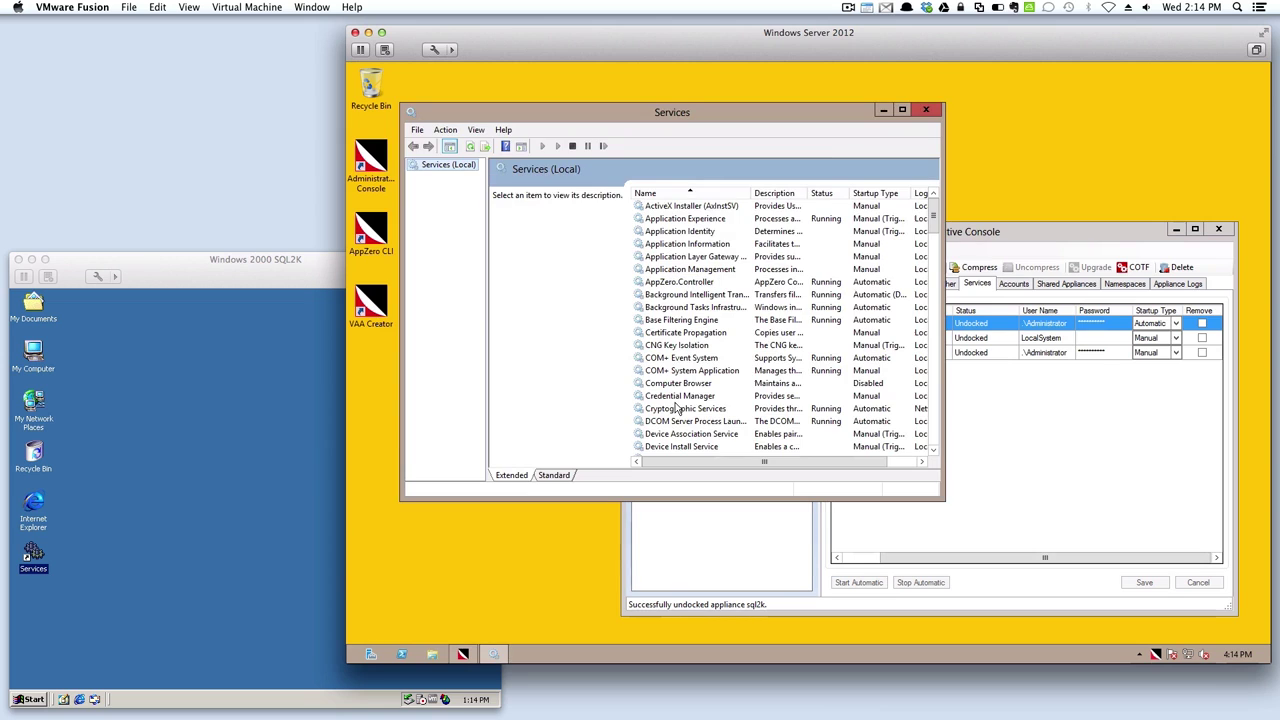
click(682, 294)
key(m)
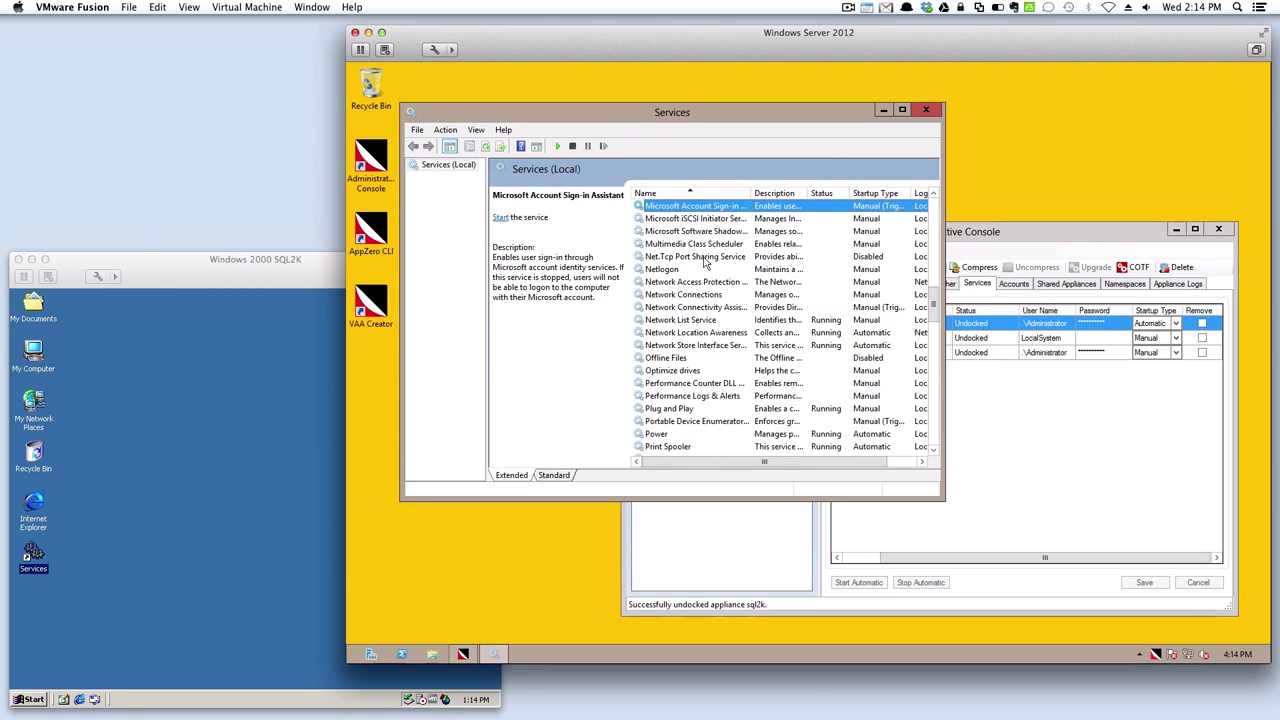
key(s)
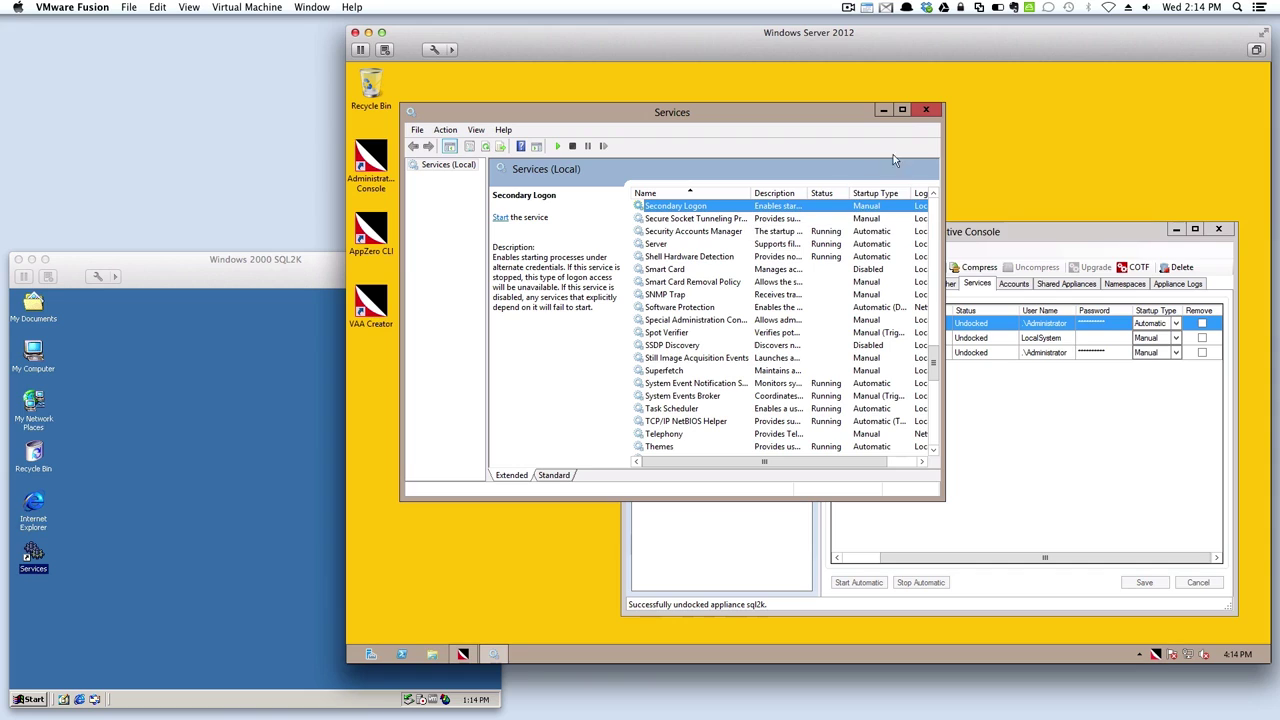
click(925, 110)
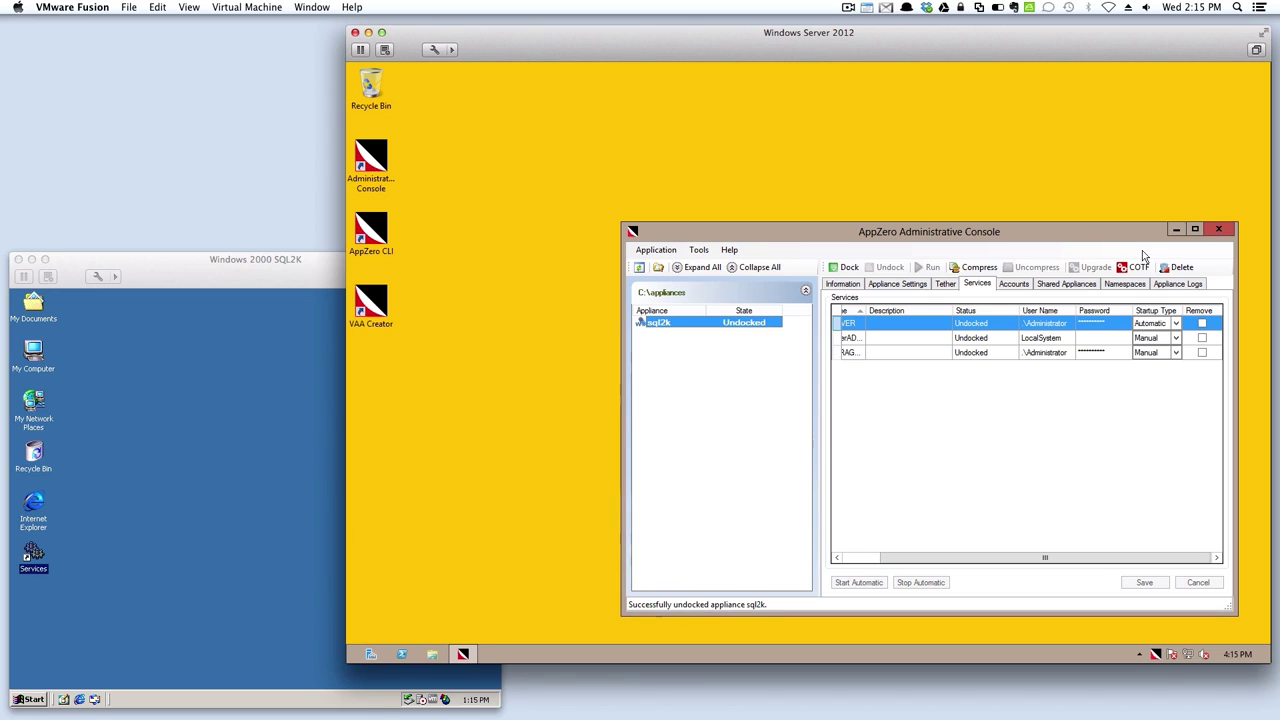
- Close the AppZero Administrative Console and open a Windows Command Prompt by searching the apps for "command"
click(1222, 231)
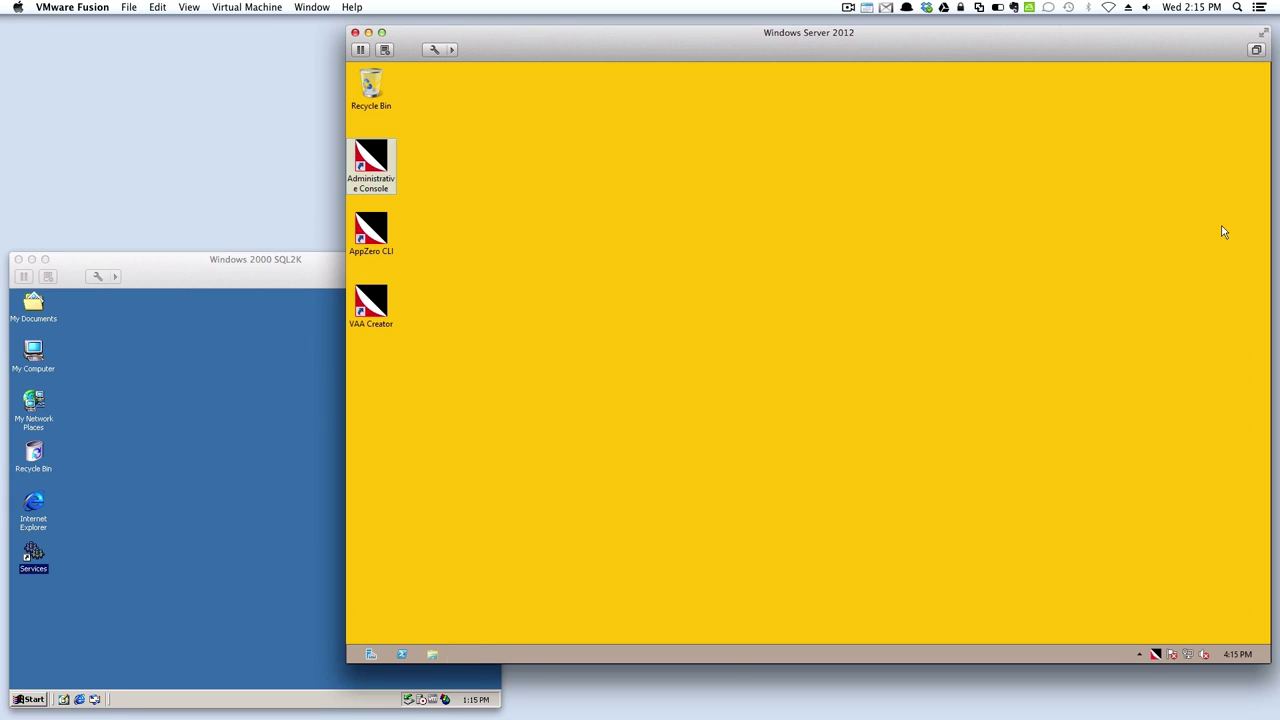
key(super)
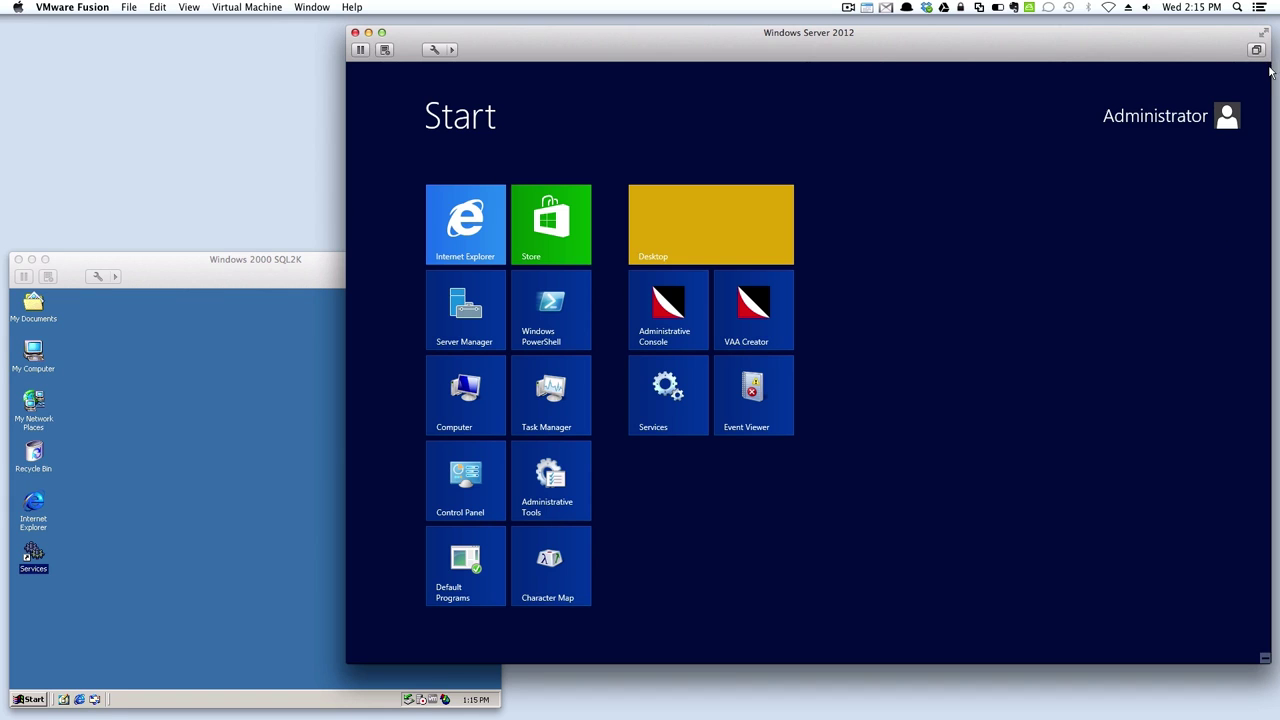
mouse_move(1249, 134)
click(1245, 232)
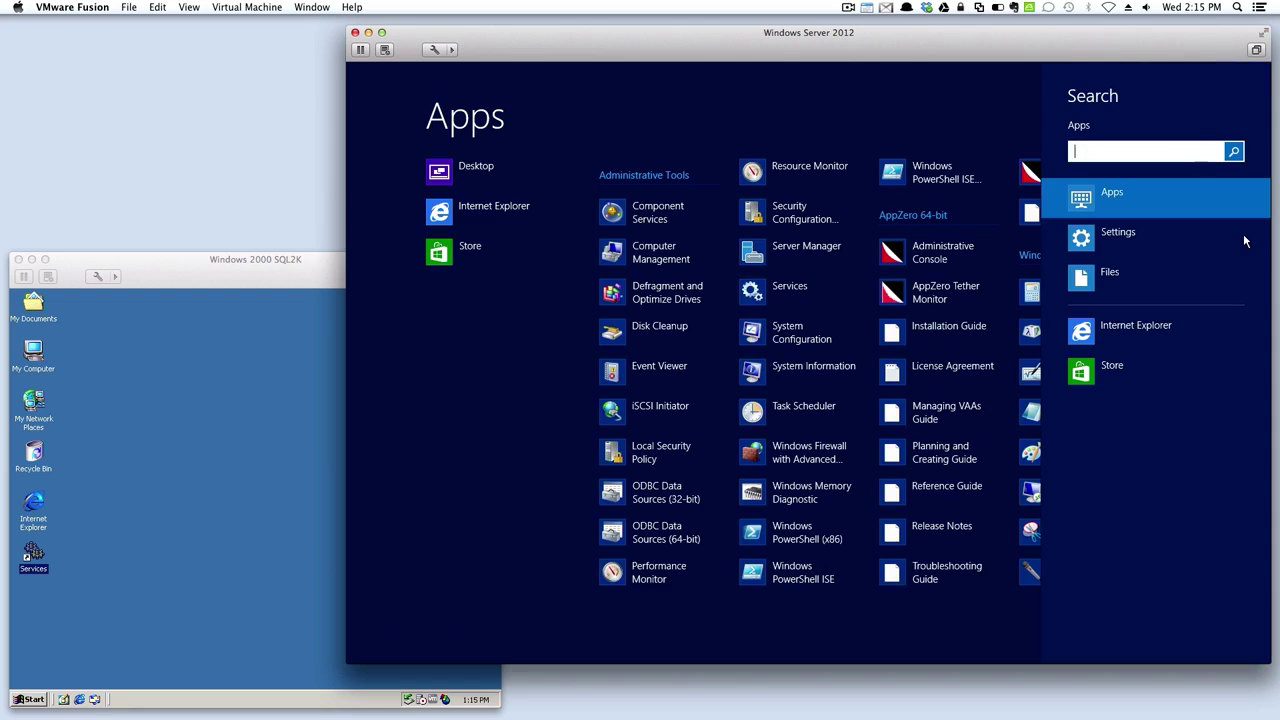
text(command)
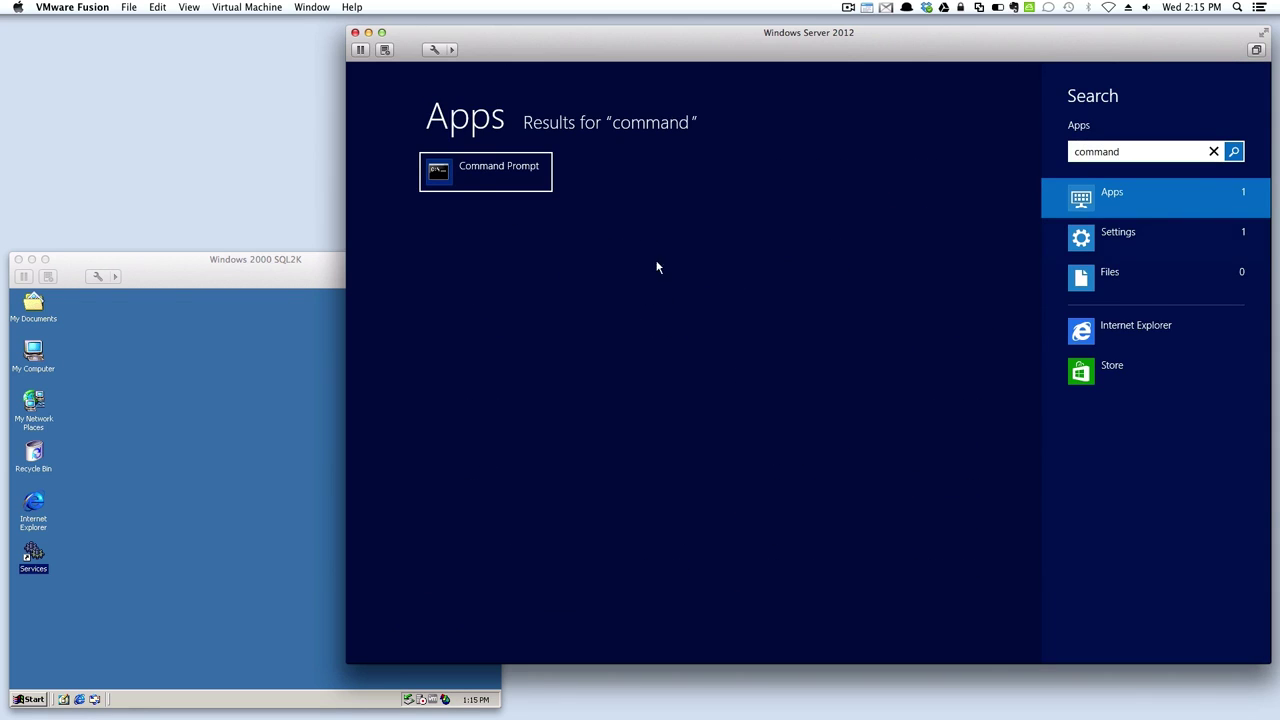
click(518, 174)
- Change to the \program files\appzero directory and list its contents
text(cd \program files\appzero)
key(Return)
text(dir)
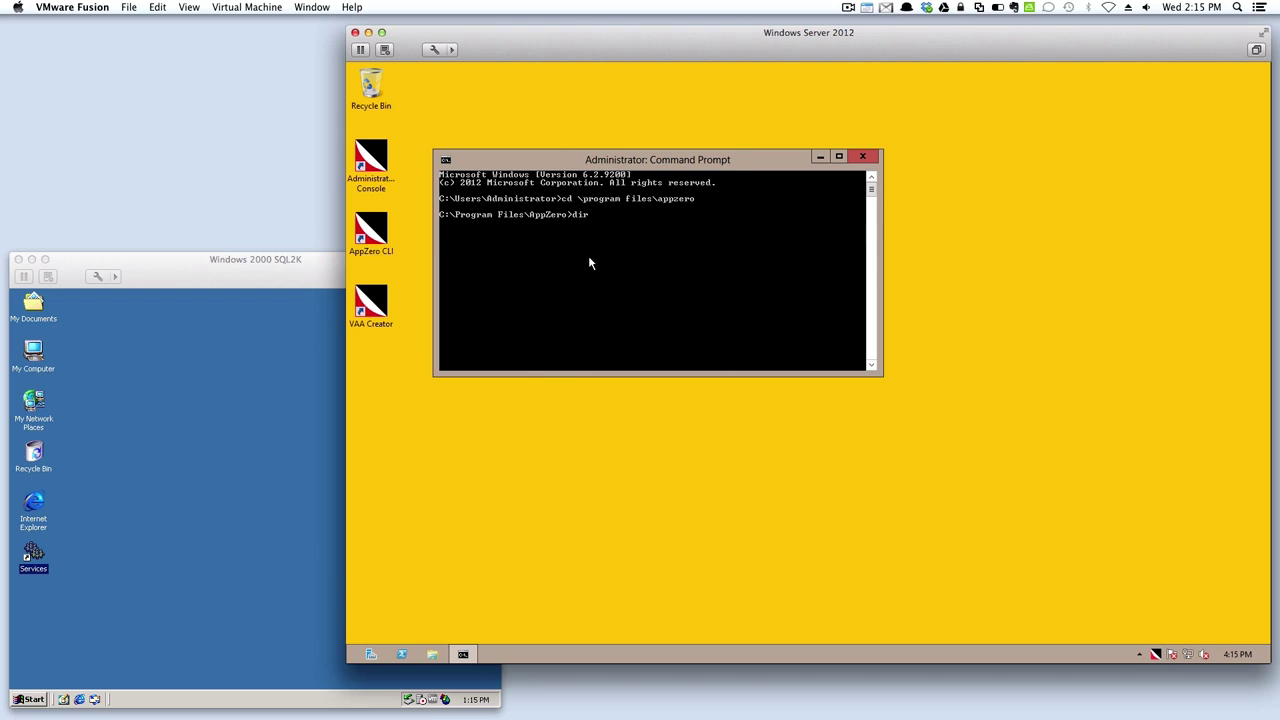
key(Return)
- Dissolve the sql2k appliance onto the host by running appzdissolve.exe on c:\appliances\sql2k
text(appzdel.exe)
key(Tab)
text(c:\applica)
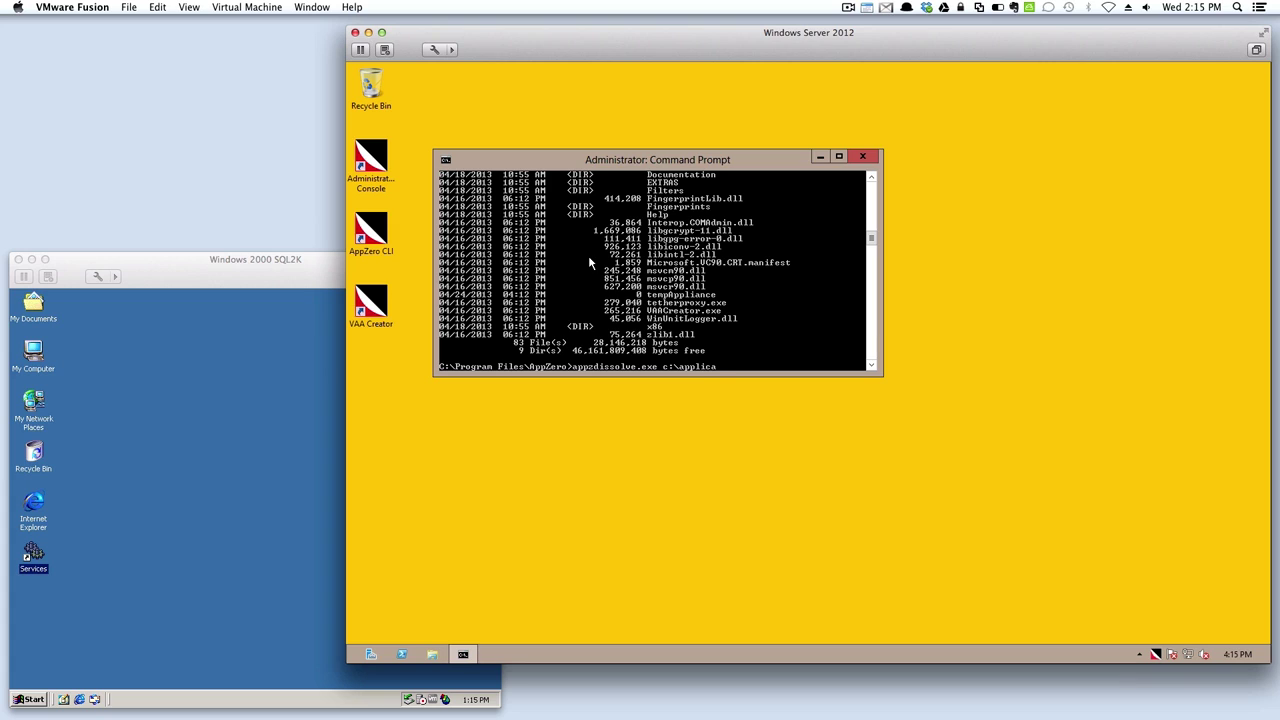
text(nces\sql2k)
key(Return)
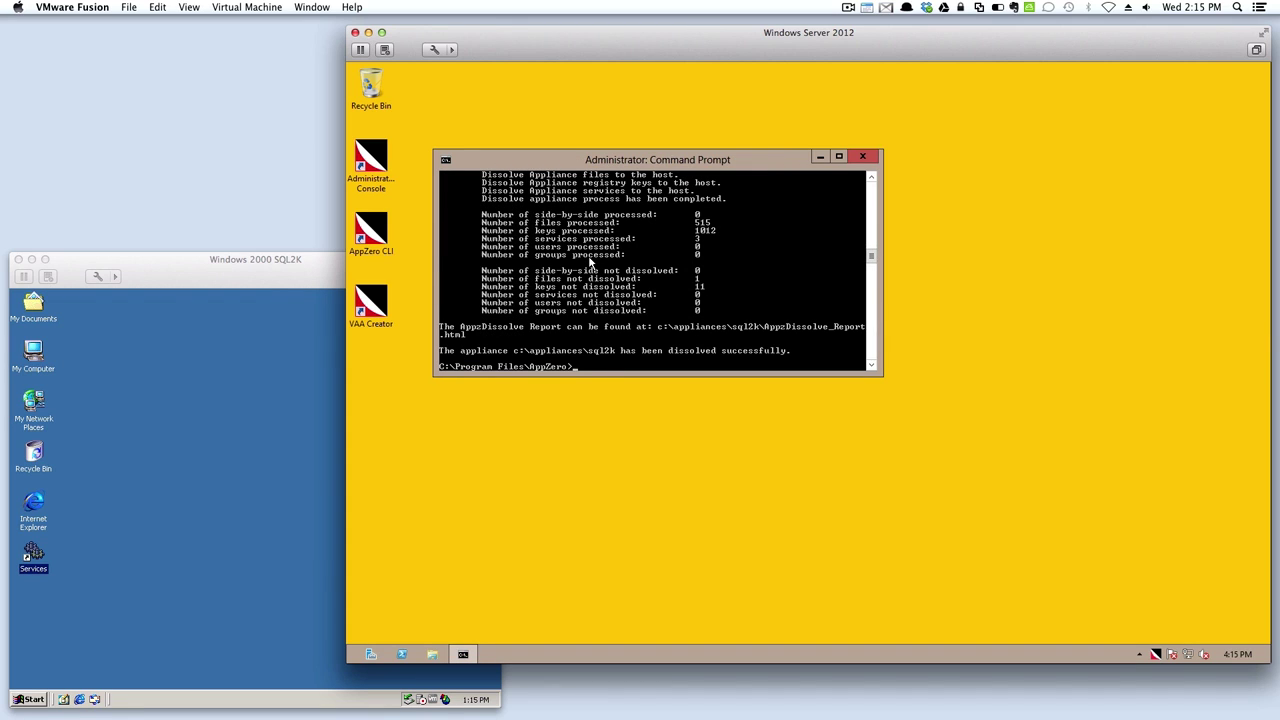
- Exit the command prompt, open Windows Services, and check the MSSQLSERVER and MSSQLServerADHelper services
text(exit)
key(Return)
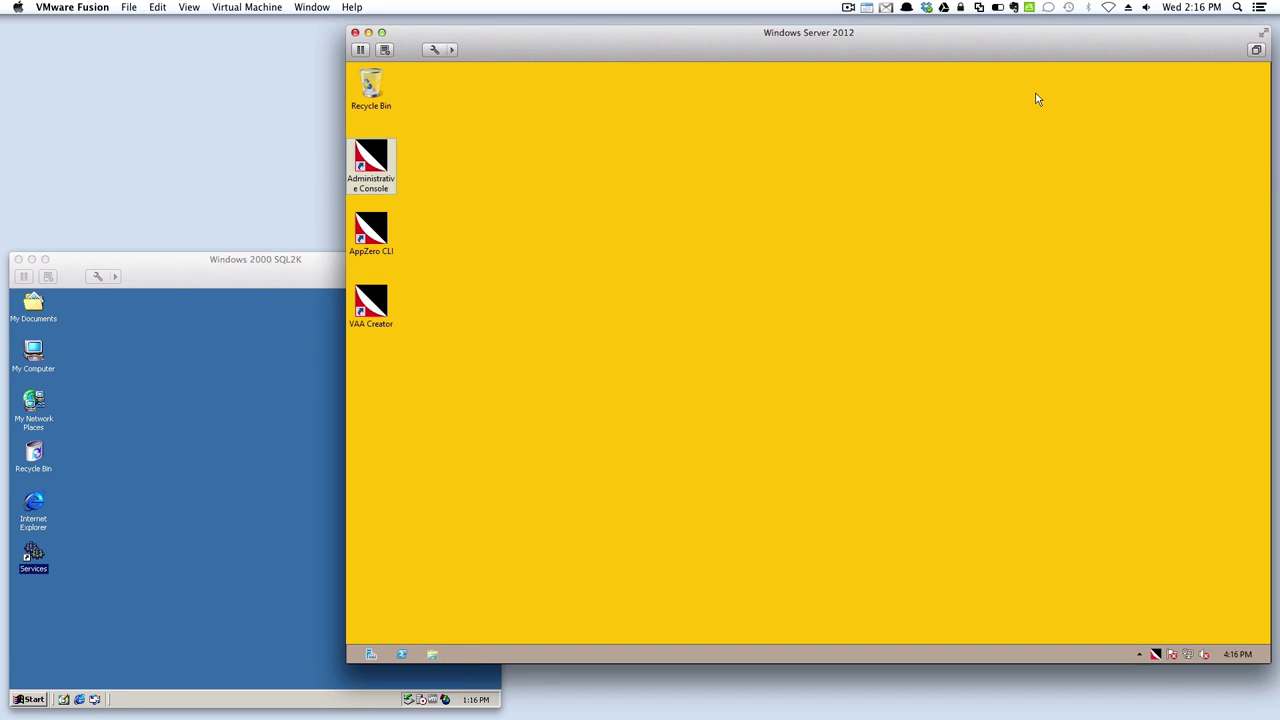
key(super)
click(686, 386)
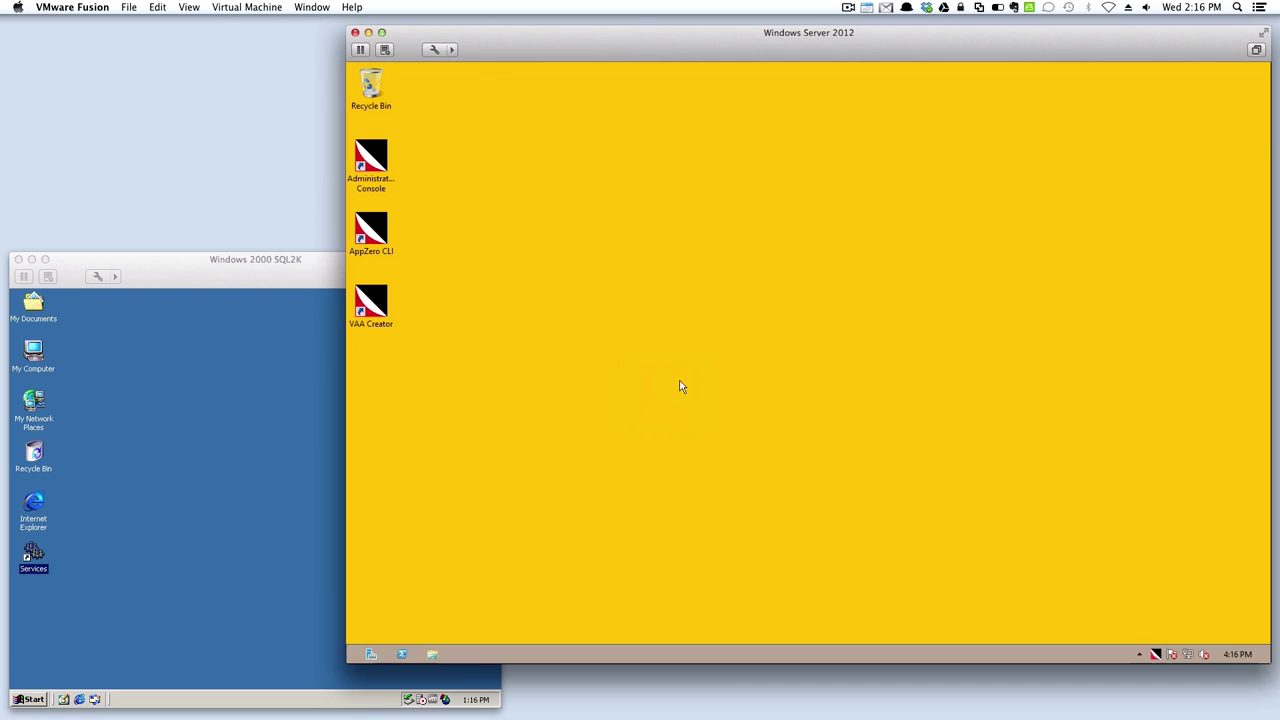
click(666, 296)
key(m)
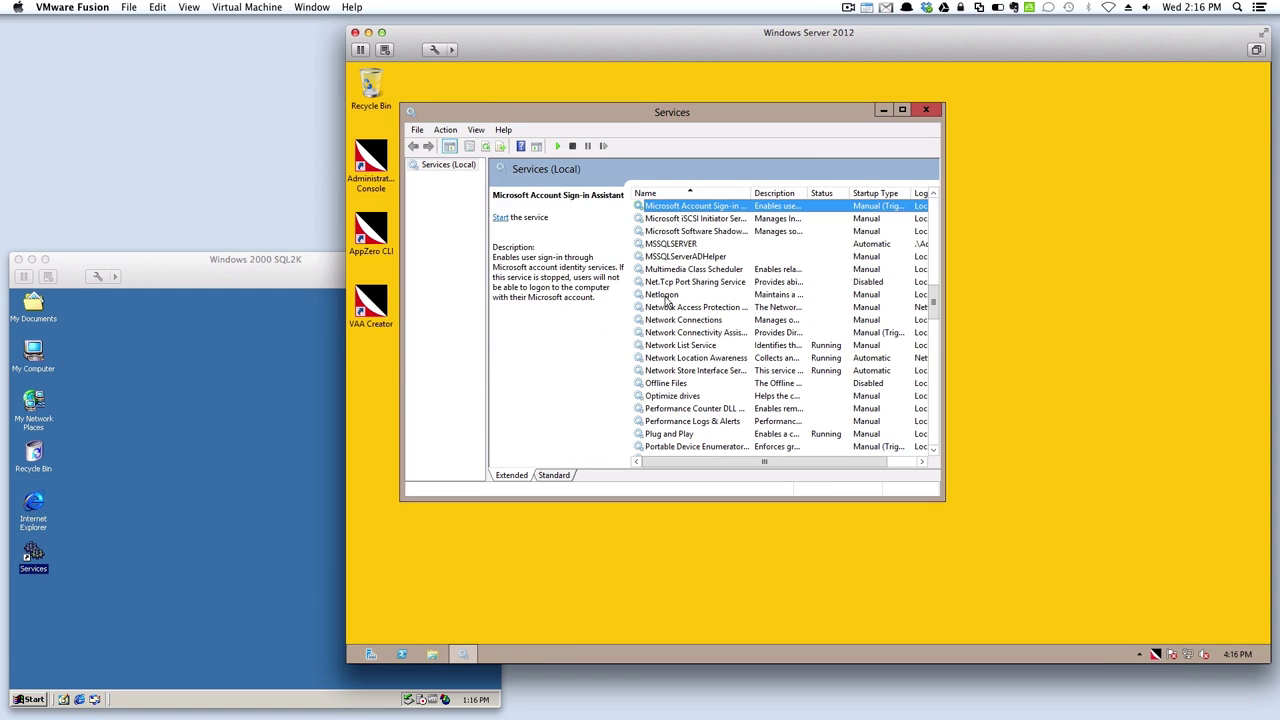
click(688, 244)
click(685, 257)
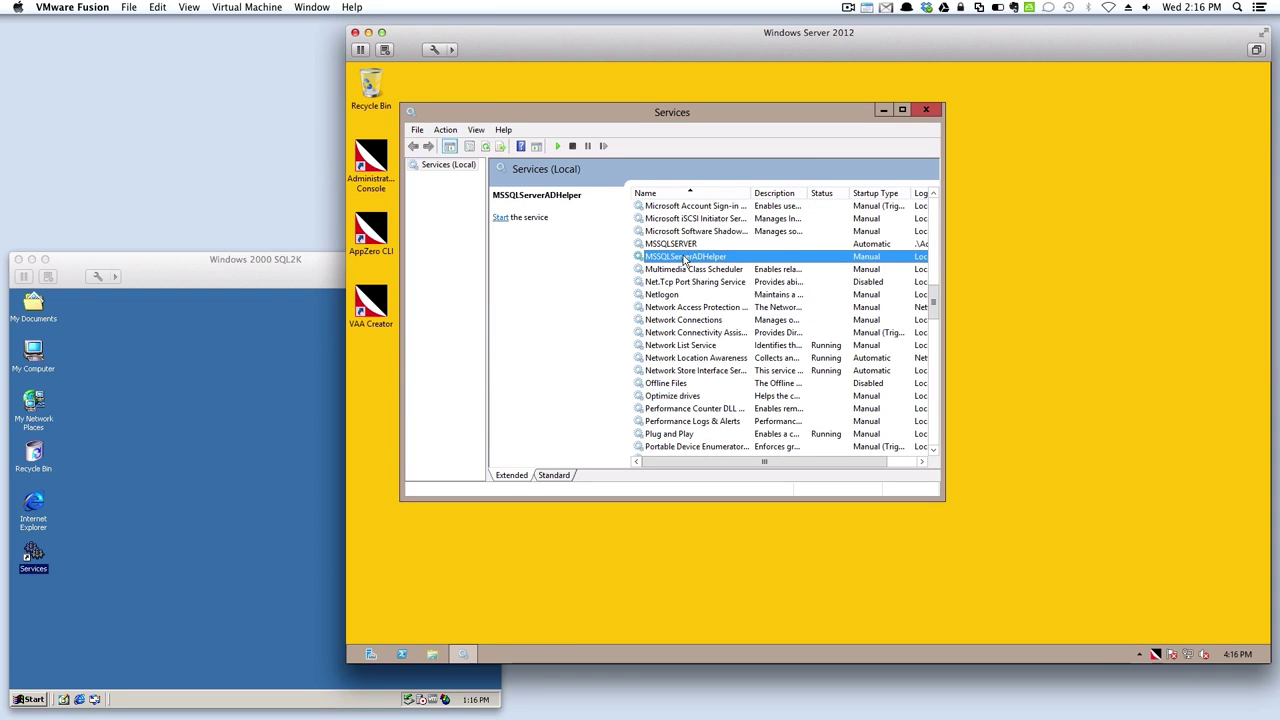
- Check the SQLSERVERAGENT service, review the MSSQLSERVER entry again, and close Services
key(s)
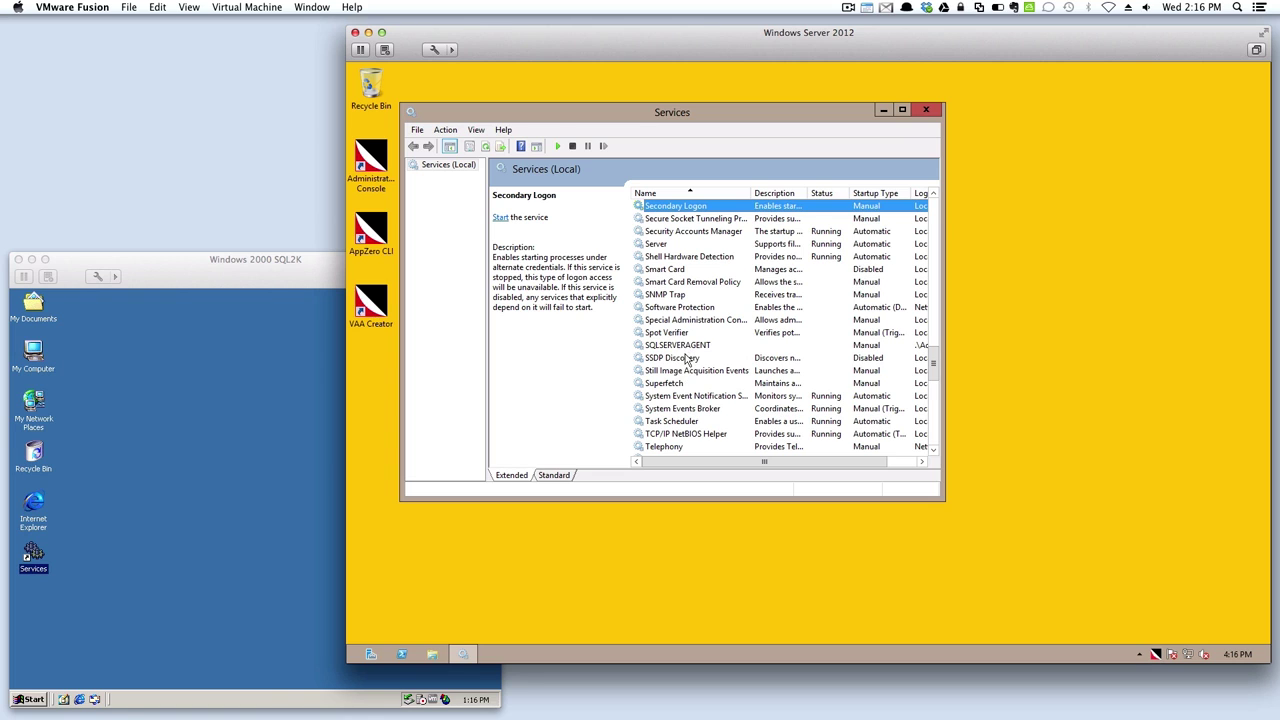
click(689, 346)
scroll(687, 390, up, 4)
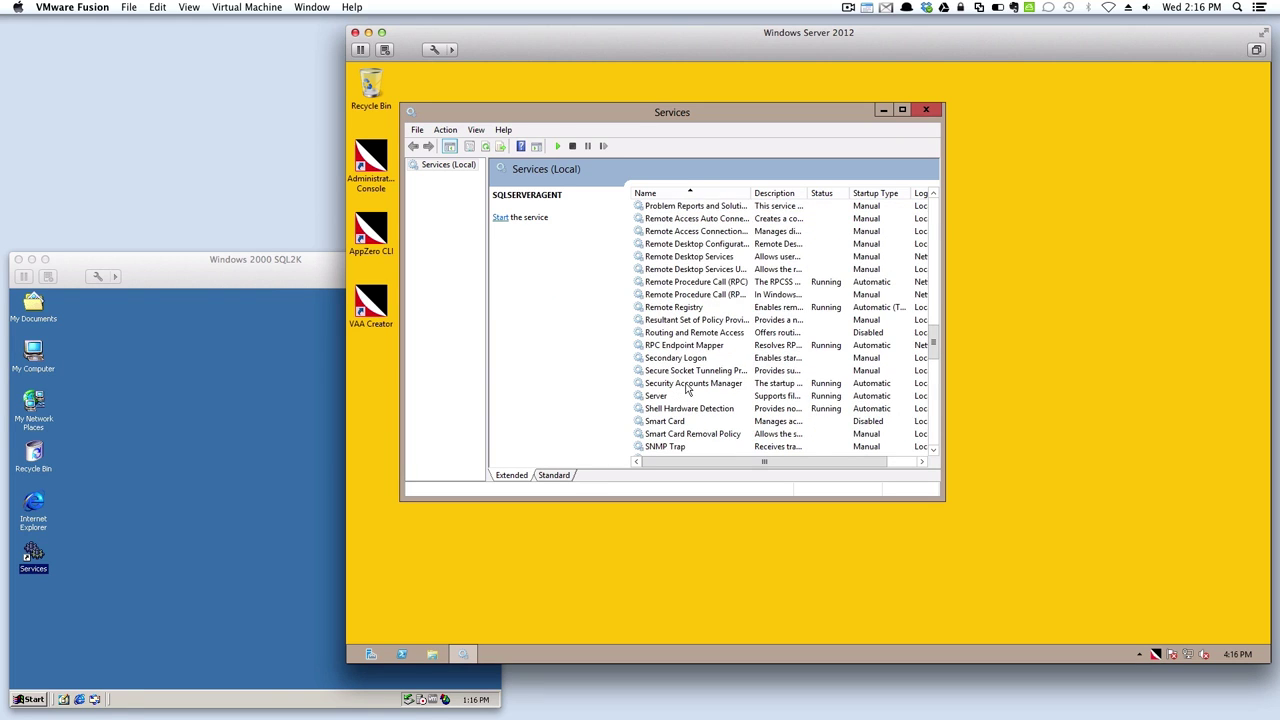
scroll(687, 390, up, 4)
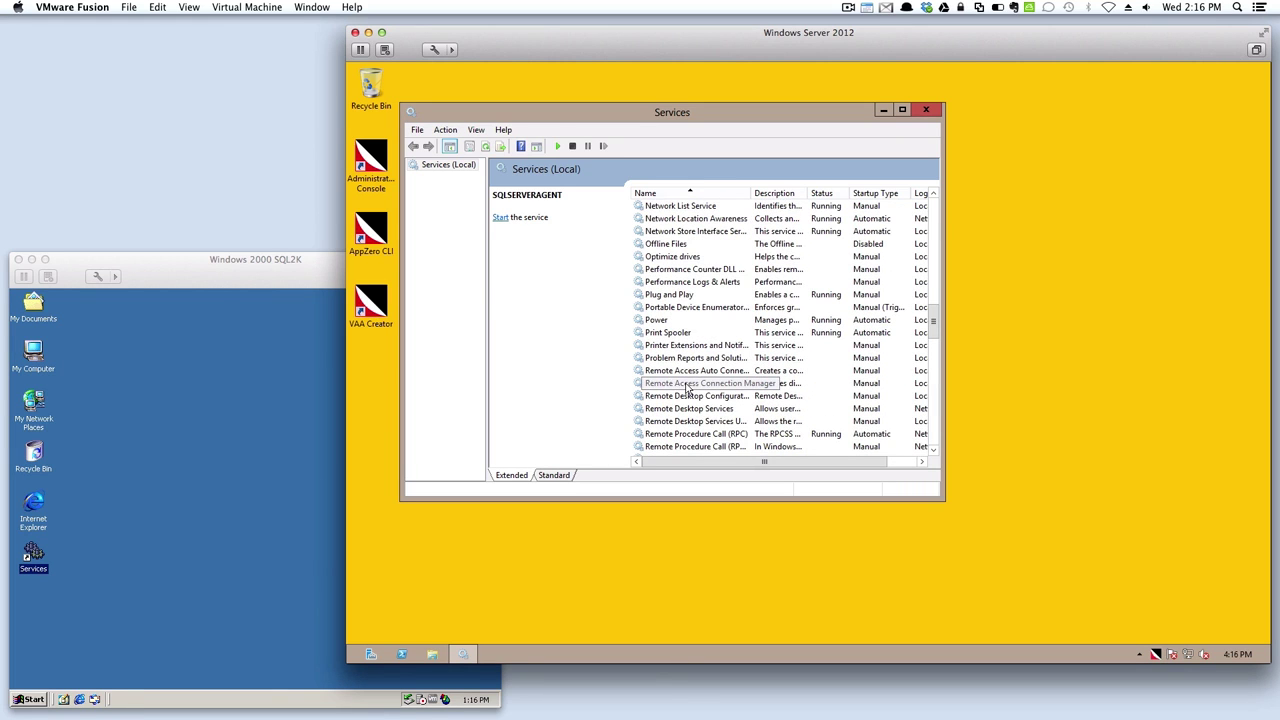
key(m)
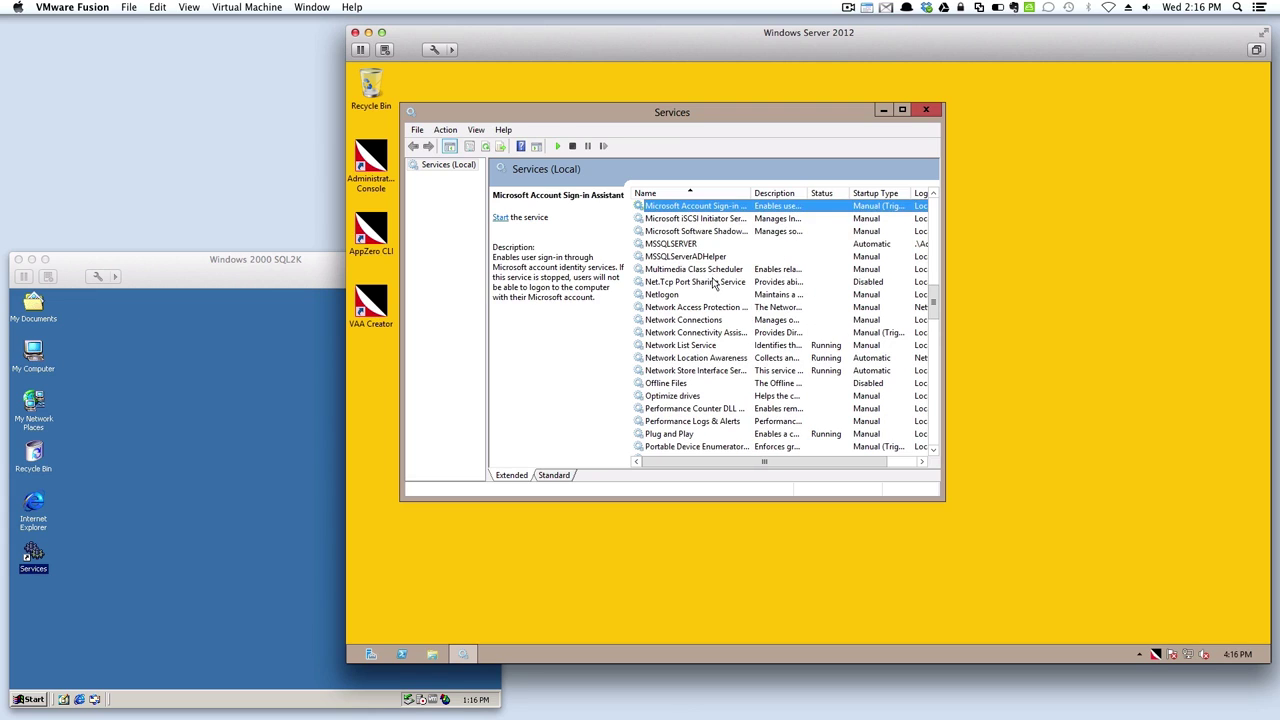
click(697, 247)
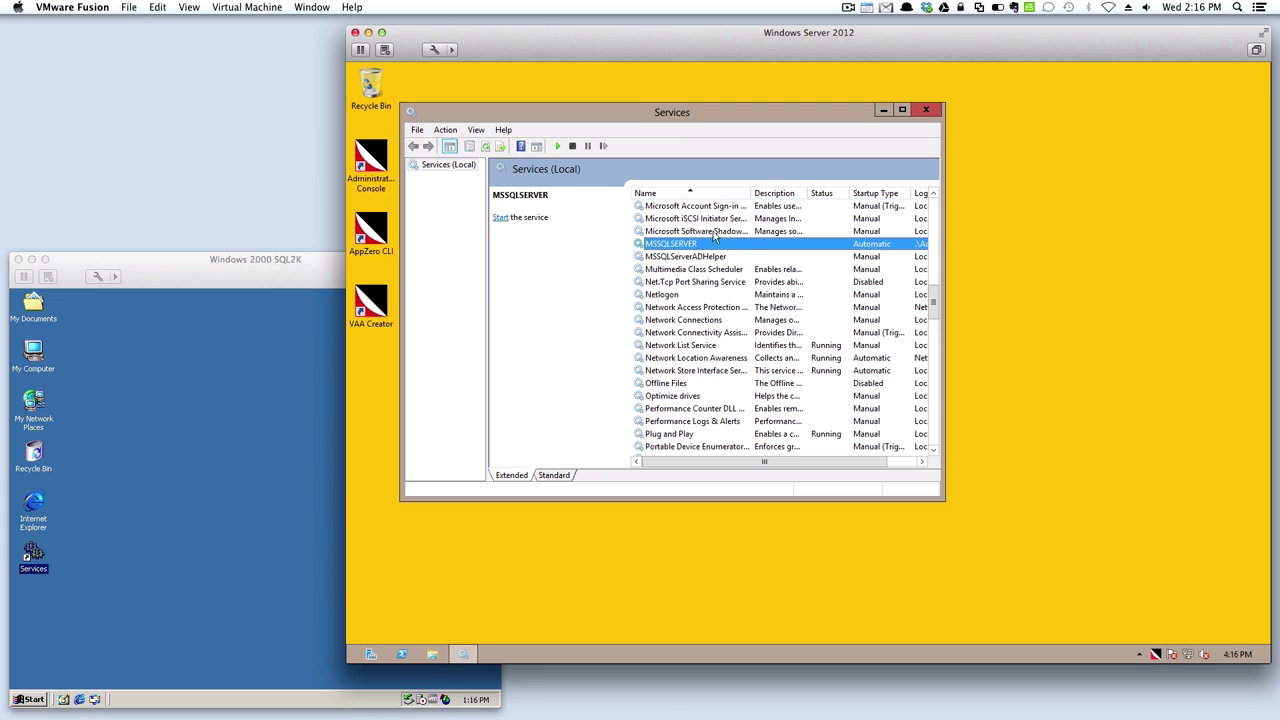
click(926, 109)
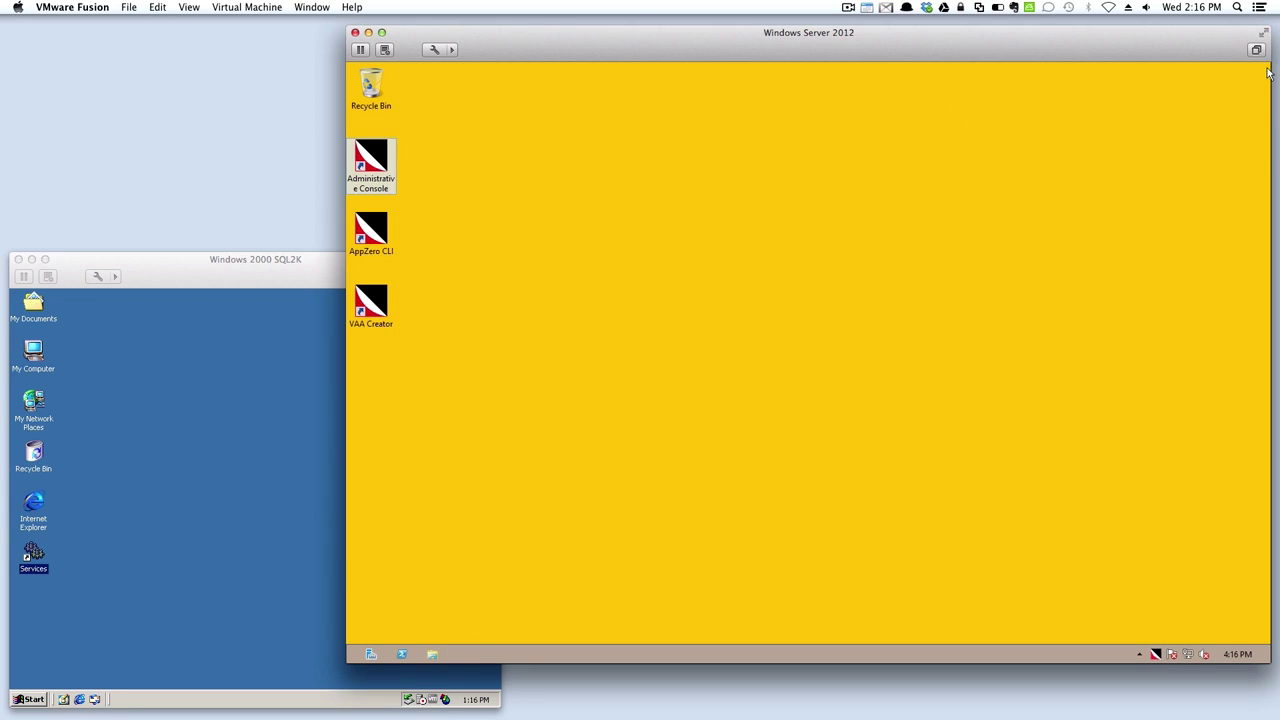
- Restart the Windows Server 2012 machine with the reason Other (Unplanned) and bring up its sign-in
mouse_move(1268, 64)
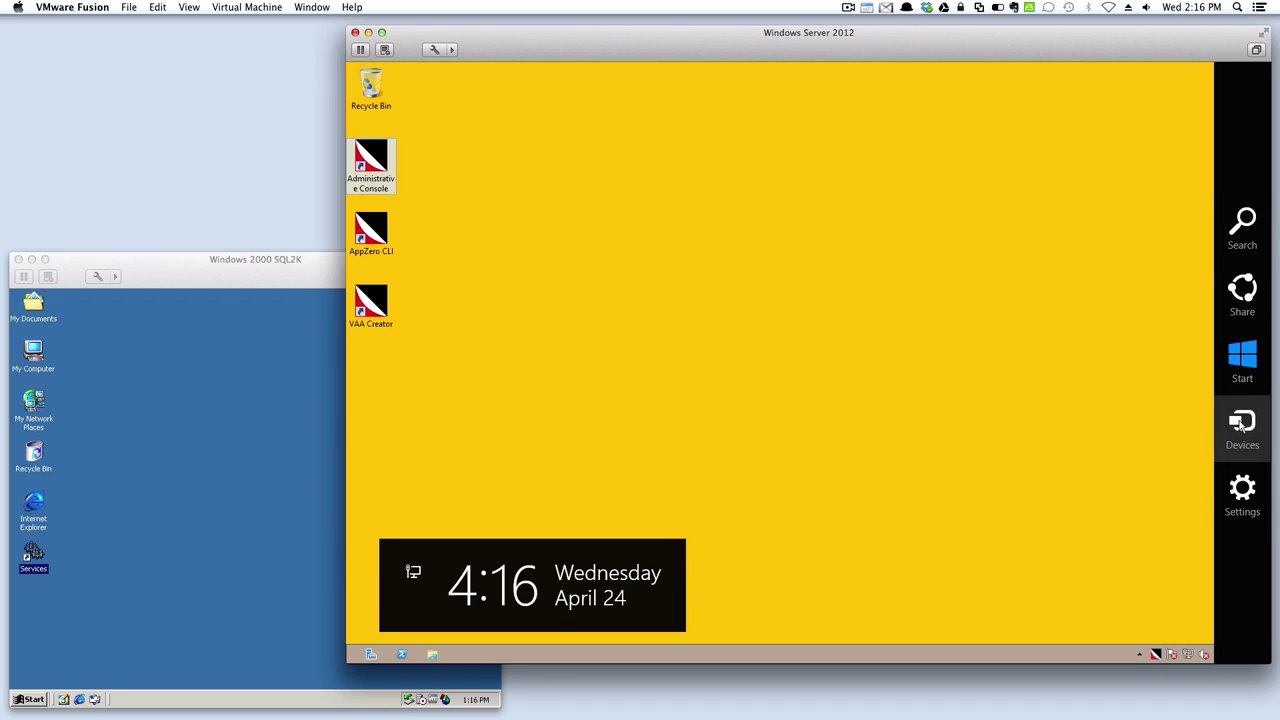
click(1244, 490)
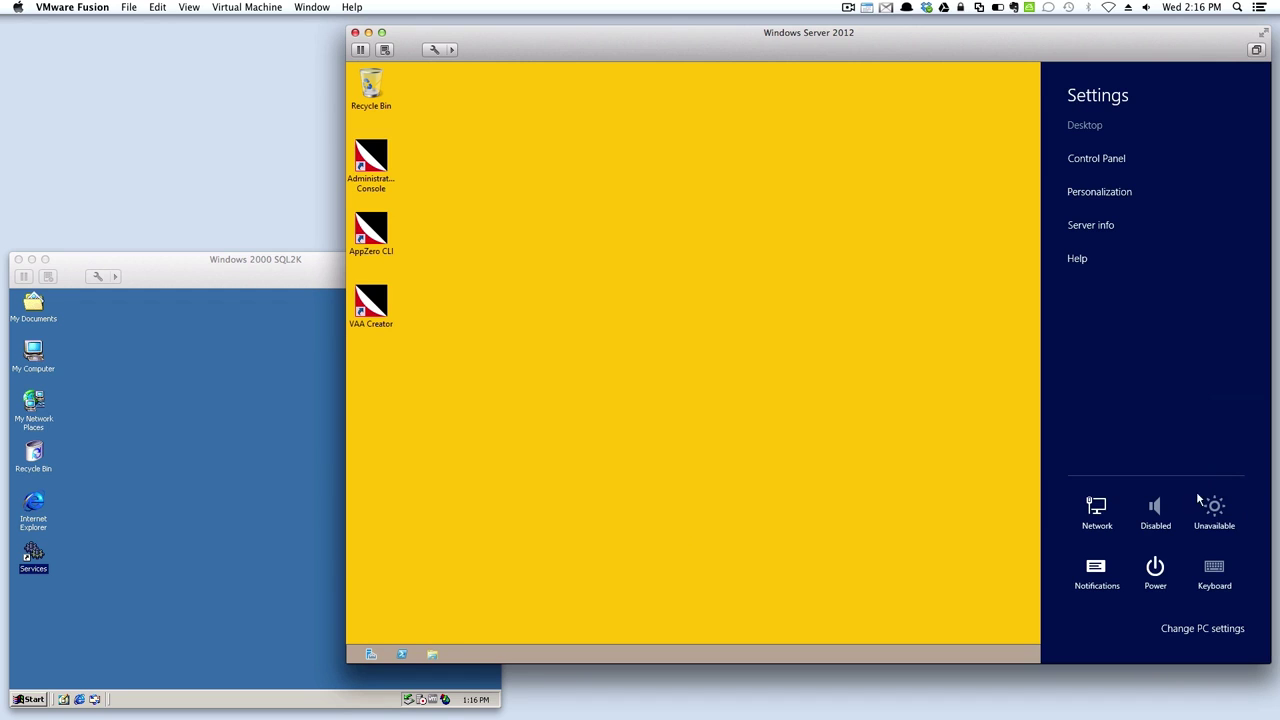
click(1155, 569)
click(1152, 527)
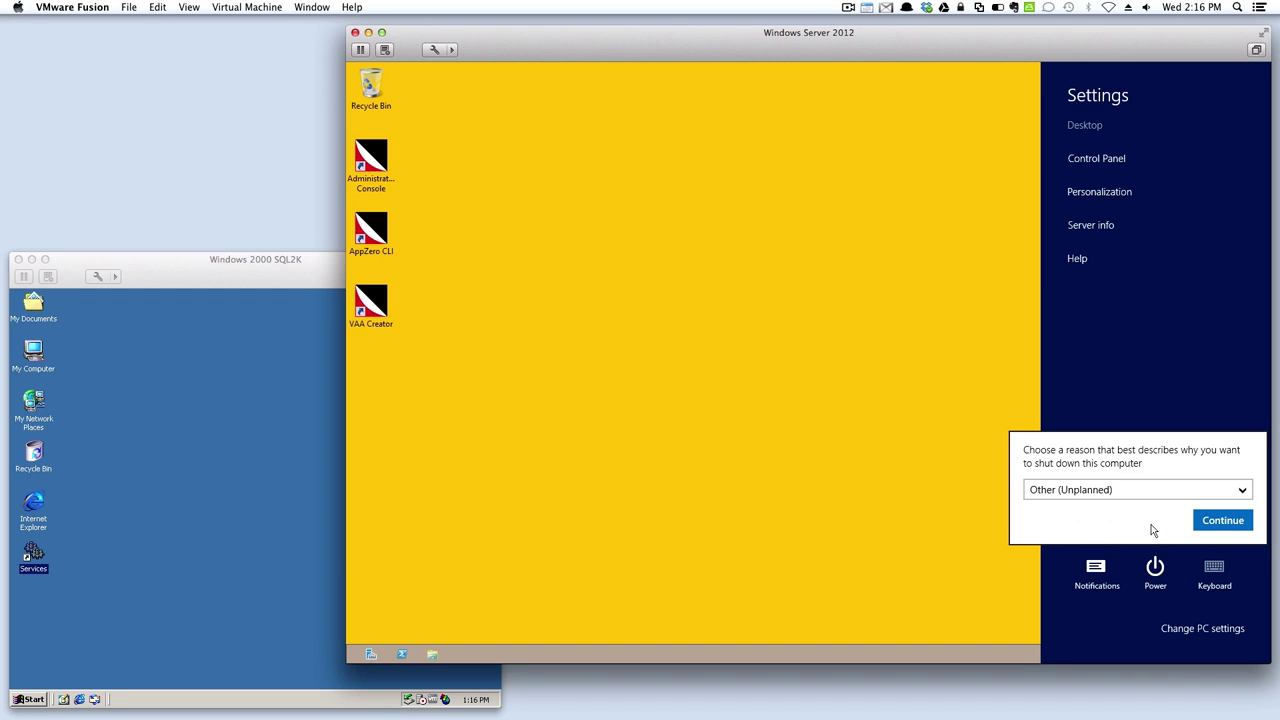
click(1221, 520)
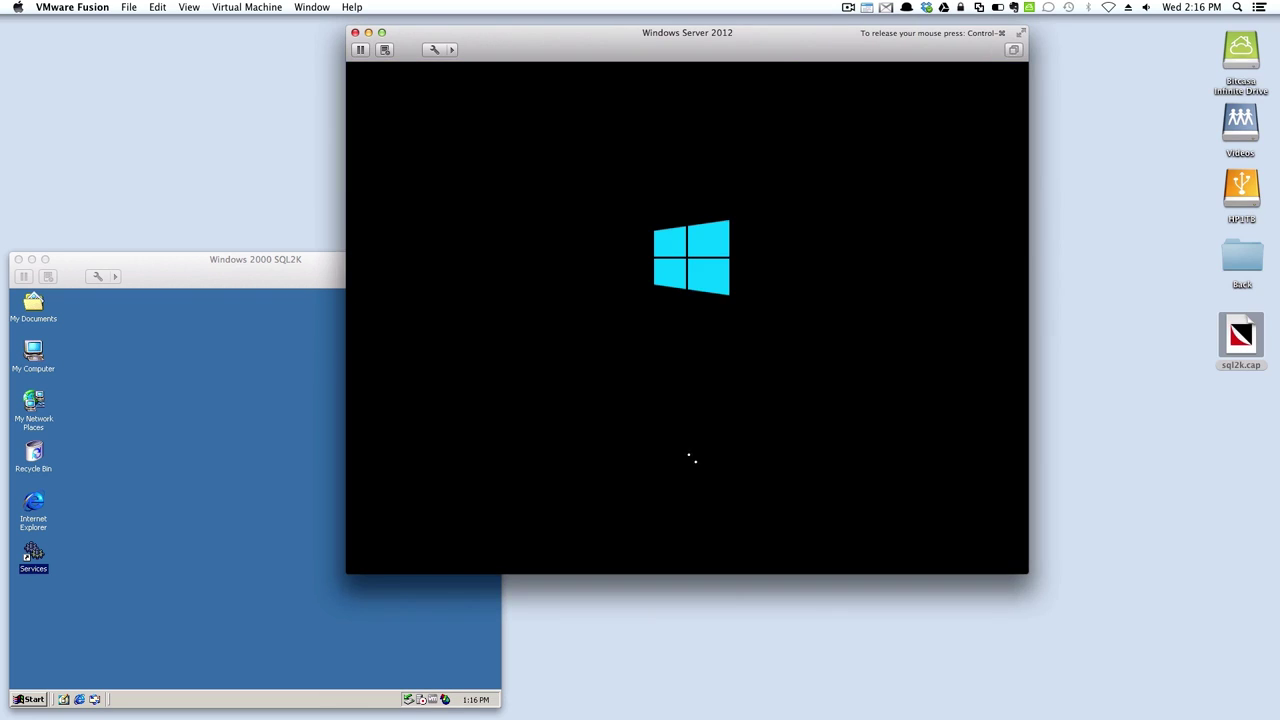
key(ctrl+alt+Delete)
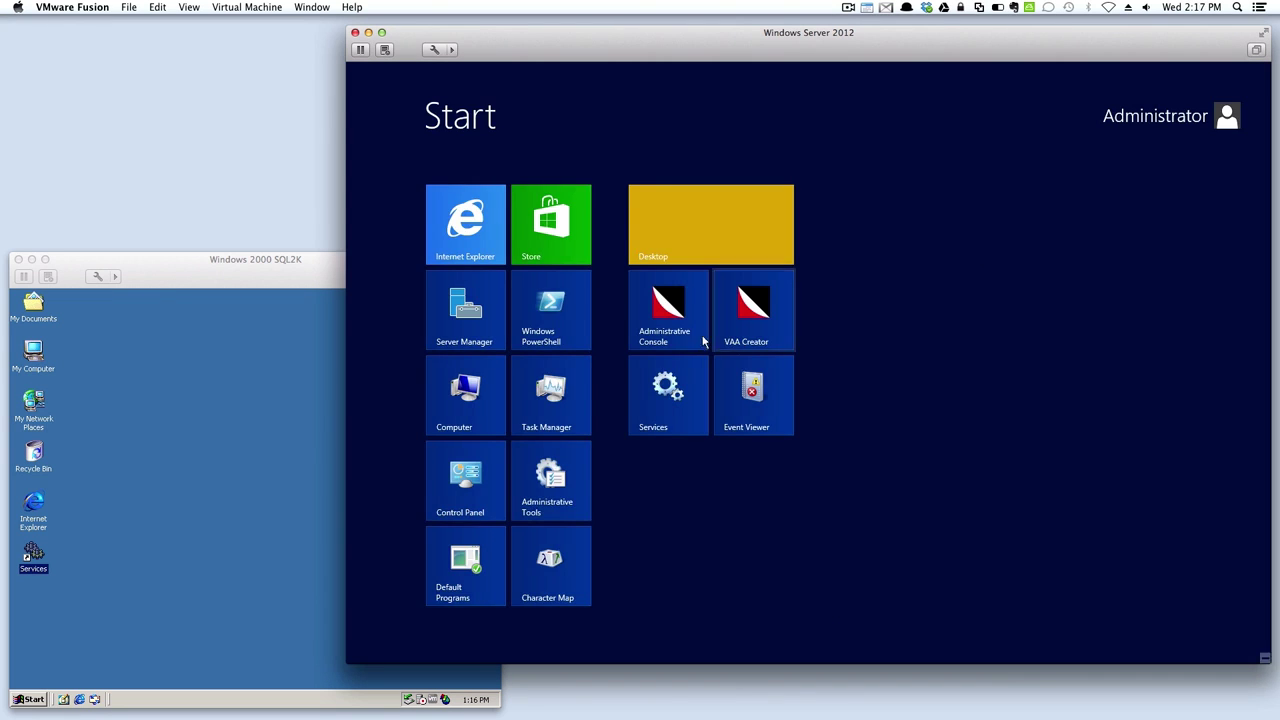
- Open Windows Services, check the status of MSSQLSERVER after the restart, and close Services and Server Manager
click(667, 392)
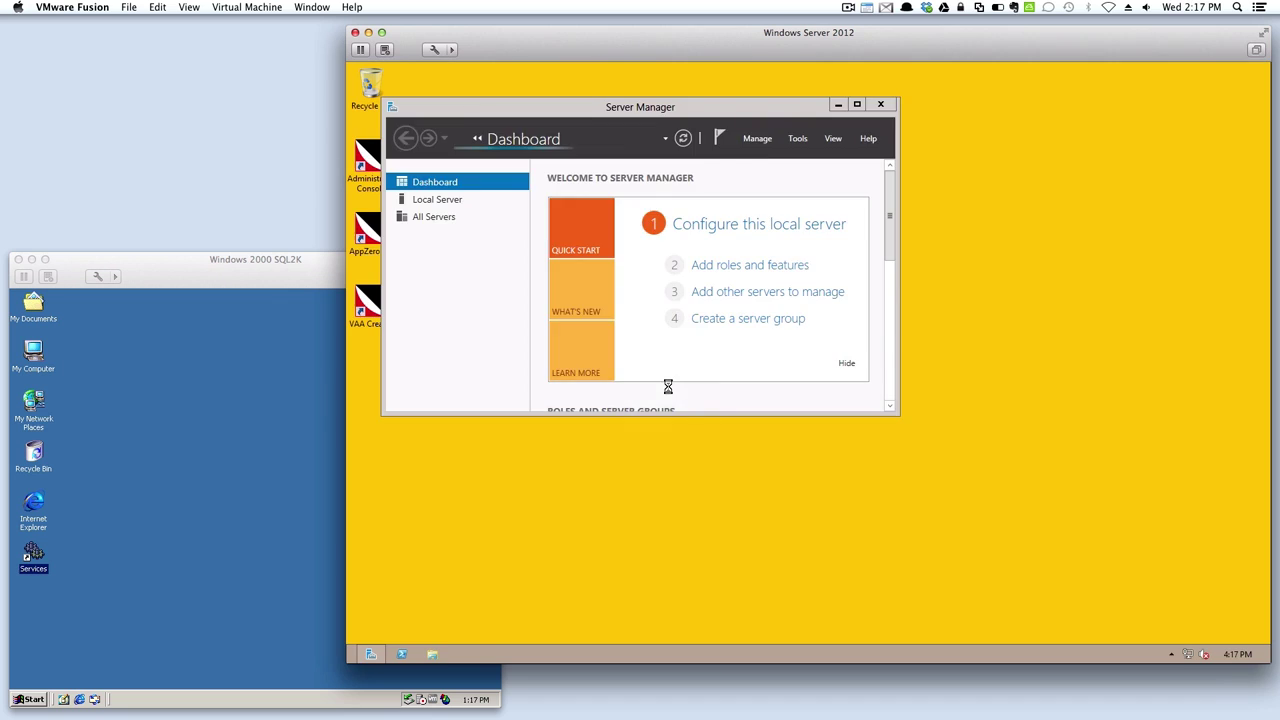
click(697, 256)
key(m)
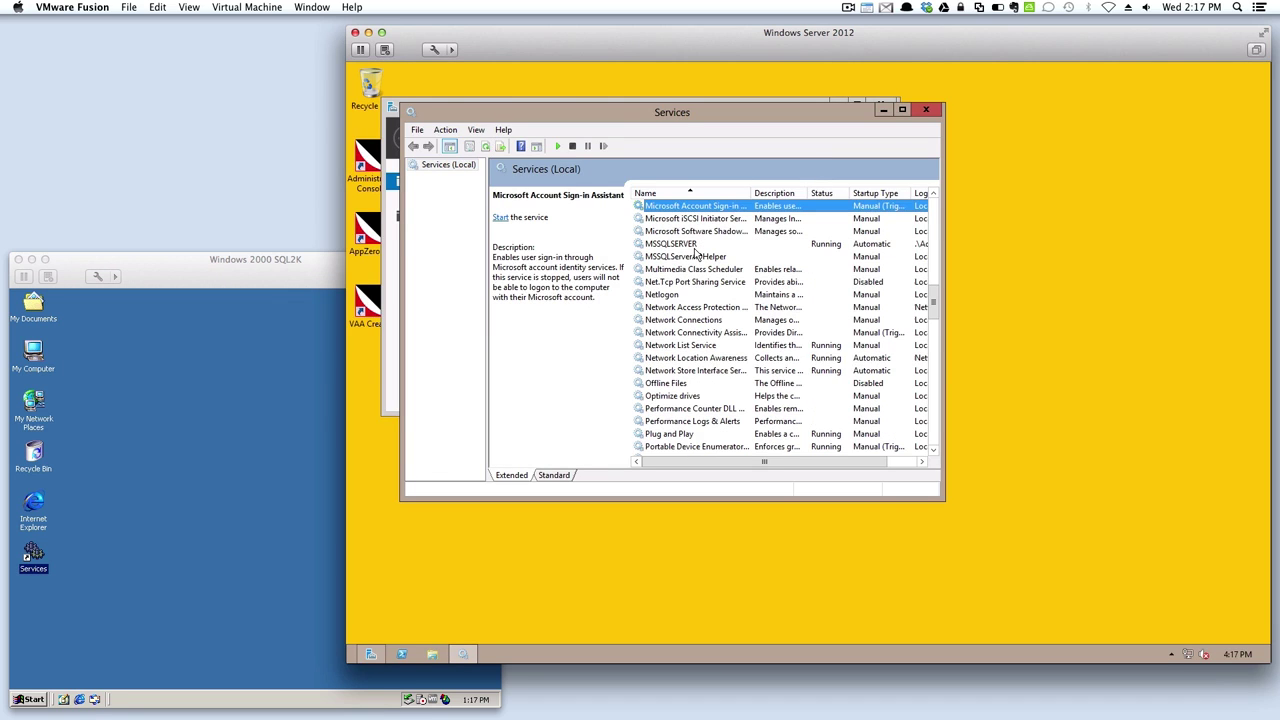
click(688, 246)
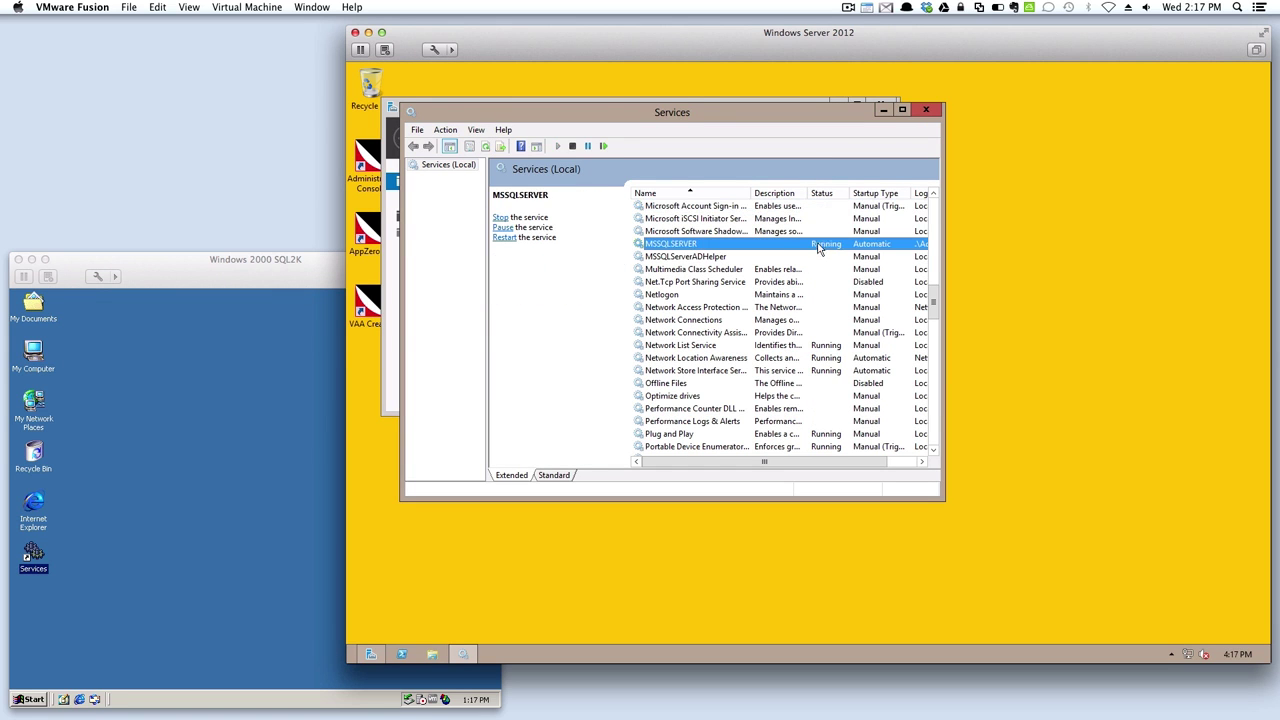
click(925, 110)
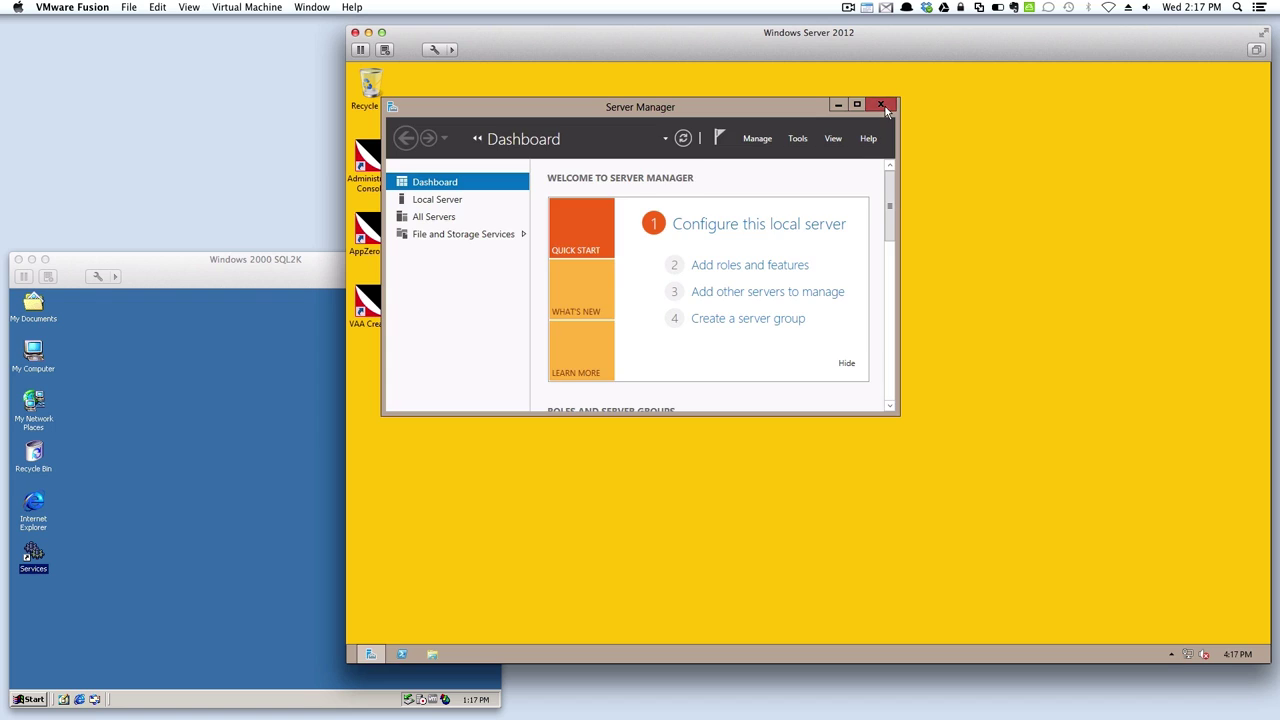
click(882, 104)
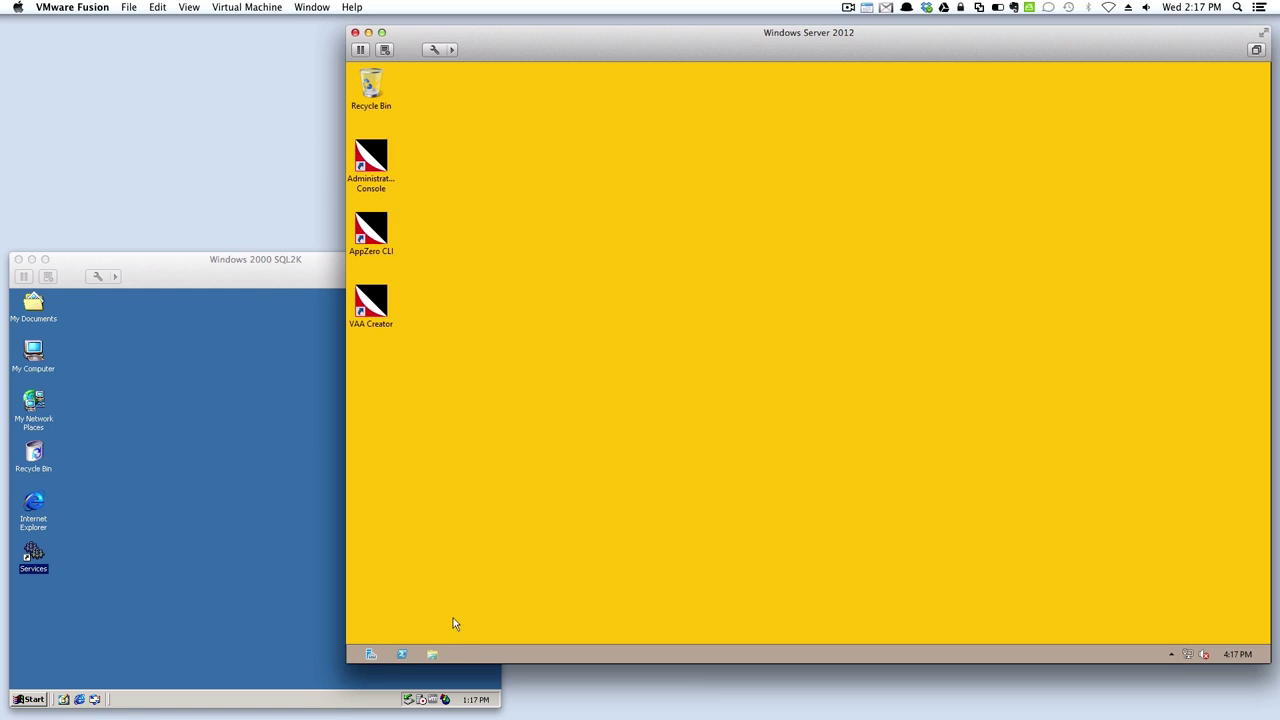
- Browse in File Explorer to C:\Program Files\Microsoft SQL Server\80\tools\Binn
click(438, 651)
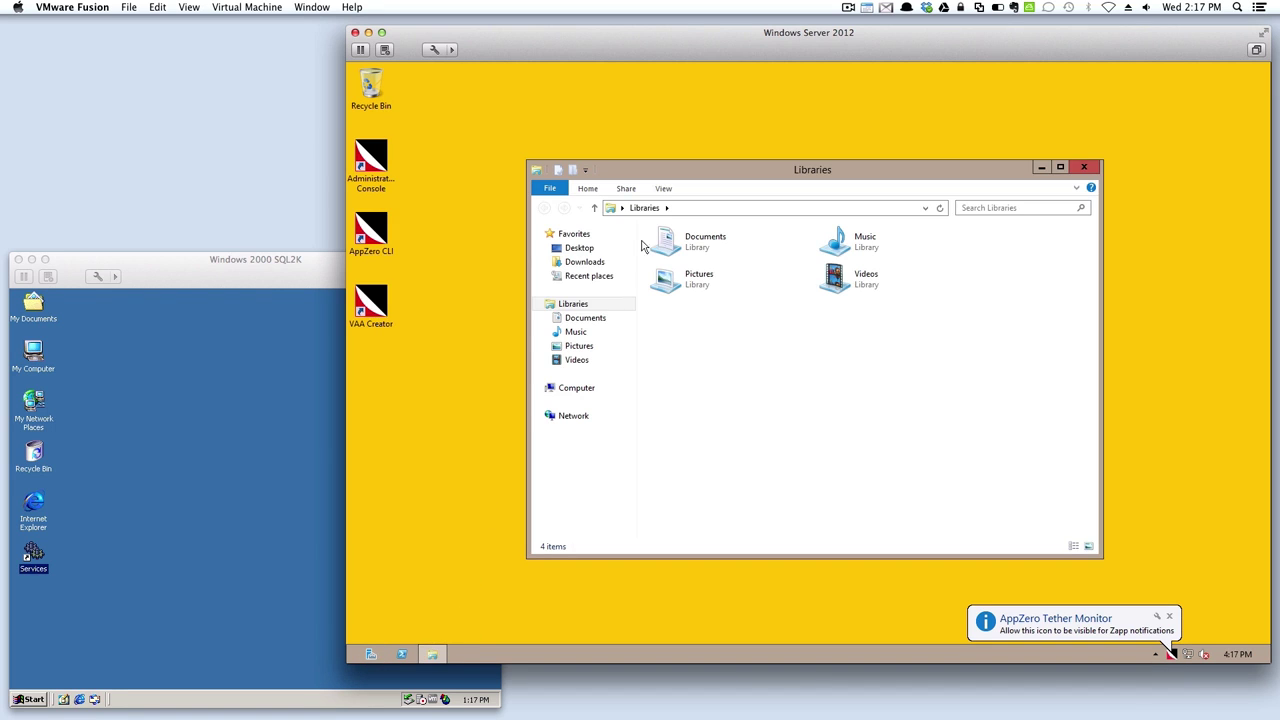
click(586, 390)
click(760, 264)
double_click(760, 264)
double_click(737, 276)
double_click(702, 294)
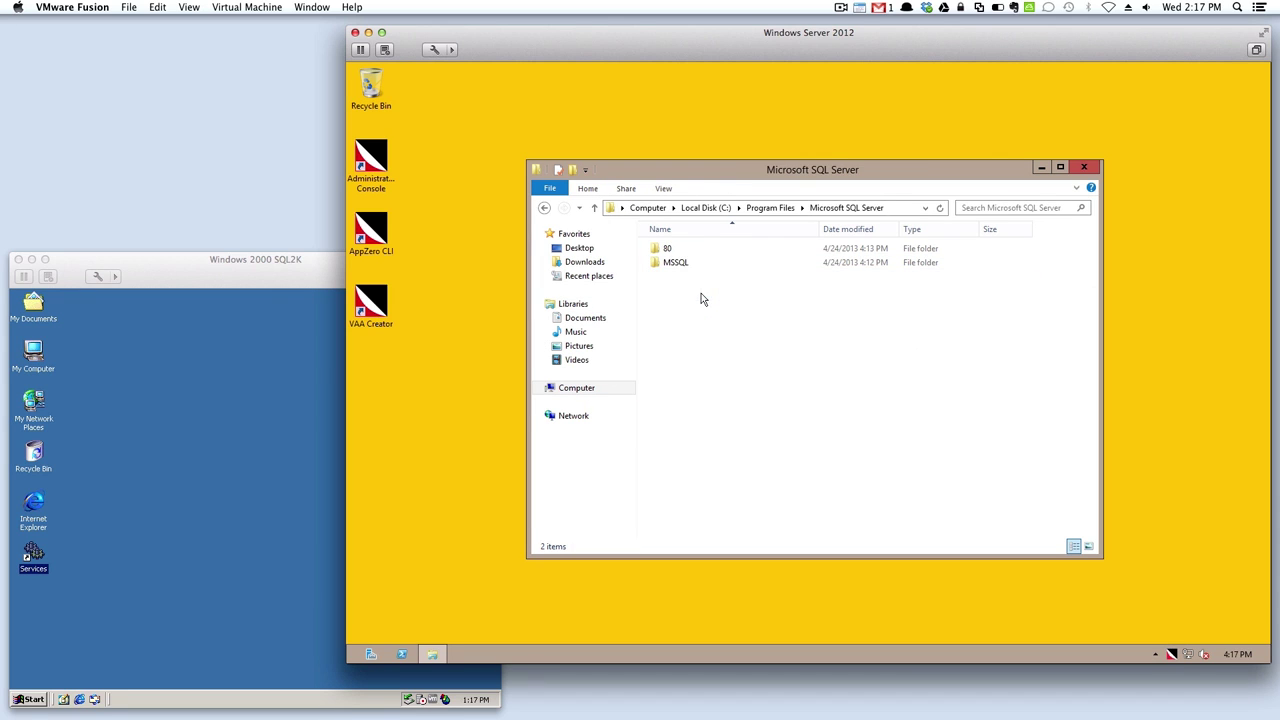
double_click(668, 249)
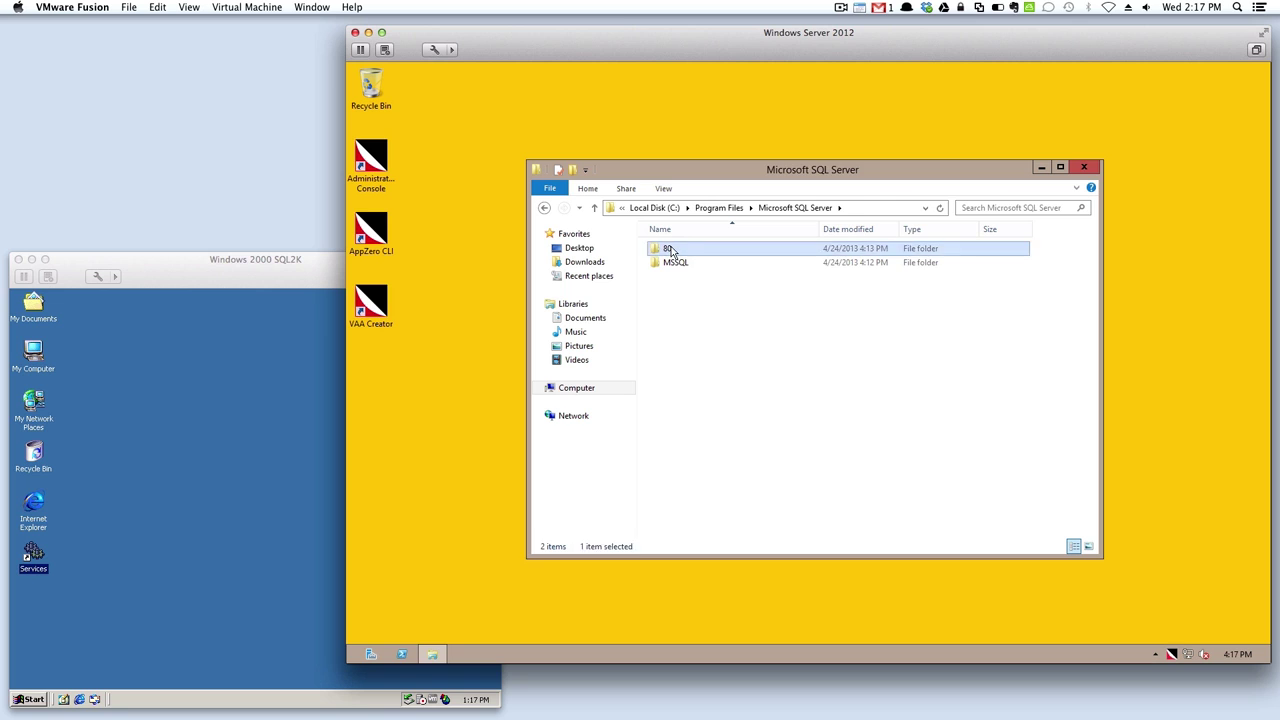
double_click(670, 250)
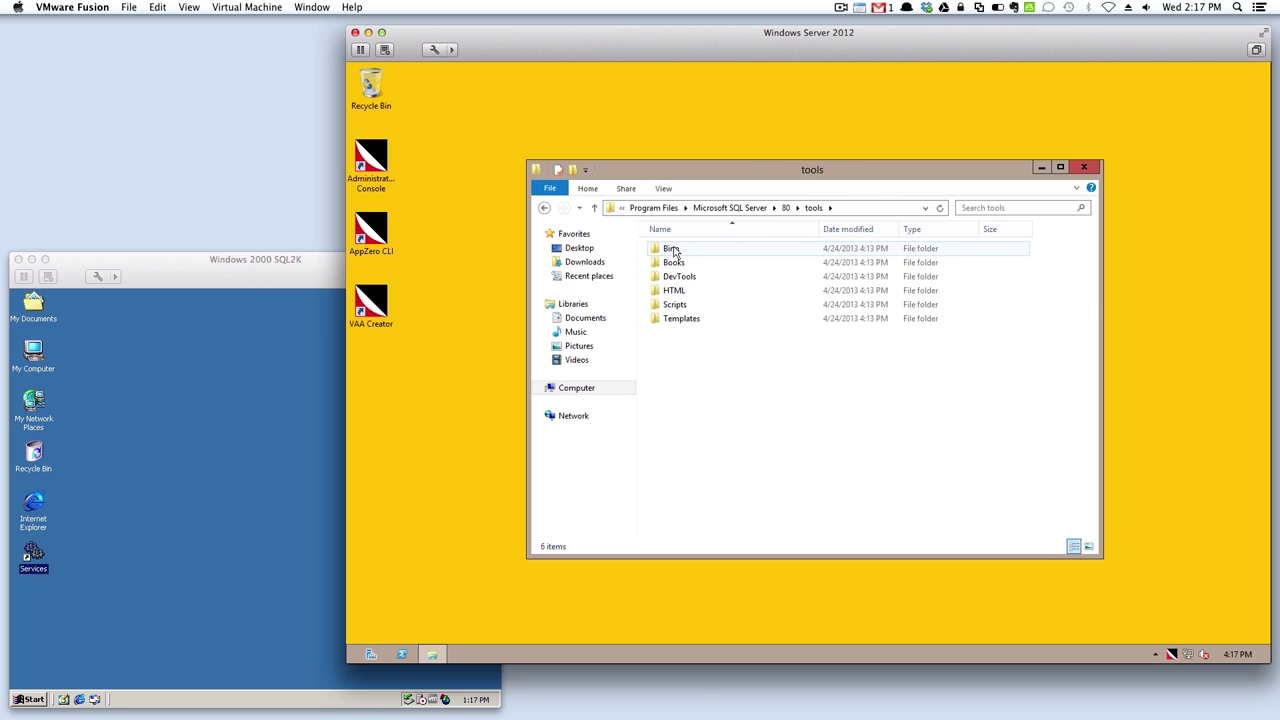
double_click(674, 251)
- Launch isqlw from the Binn folder and connect to the localhost SQL Server using Windows authentication
scroll(694, 372, down, 1)
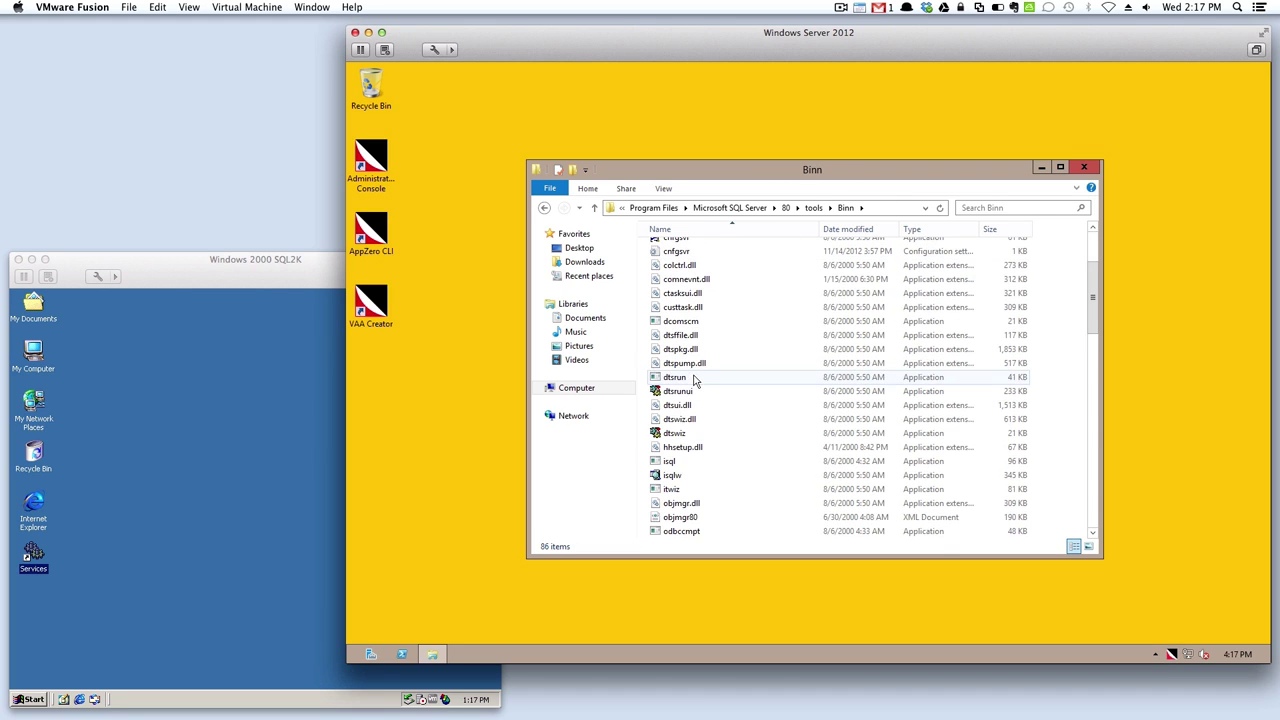
double_click(679, 476)
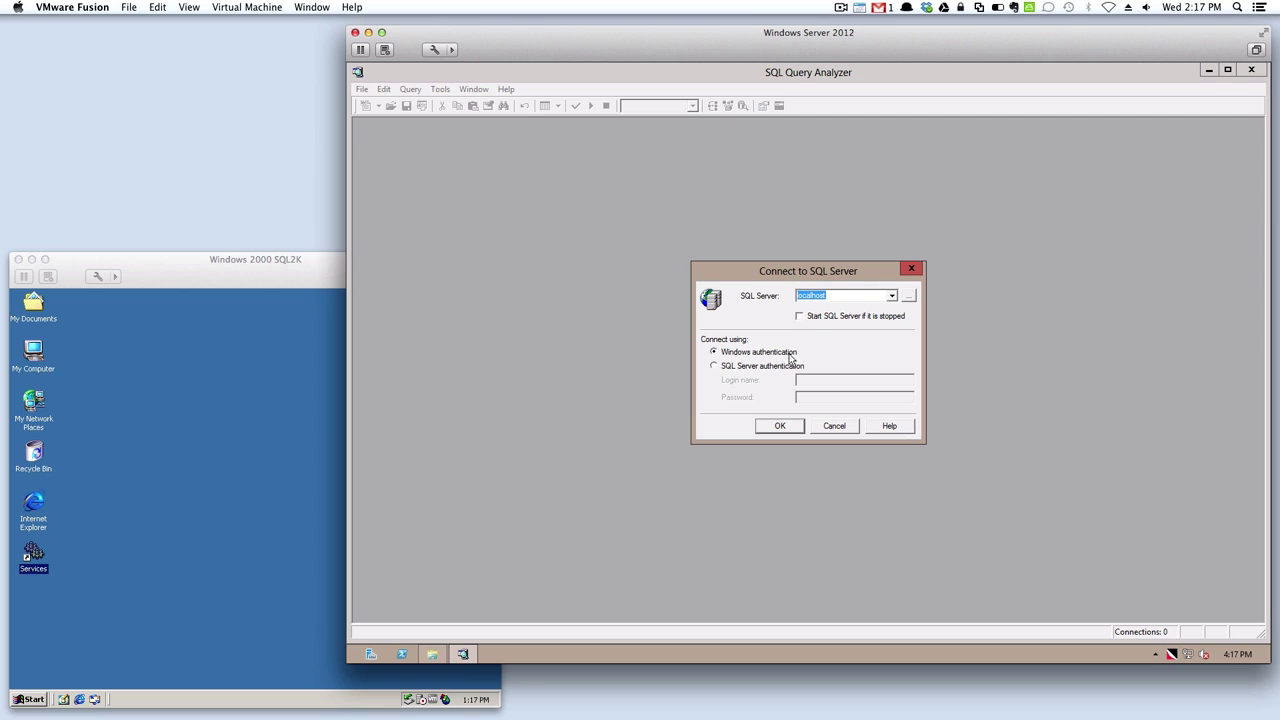
click(773, 427)
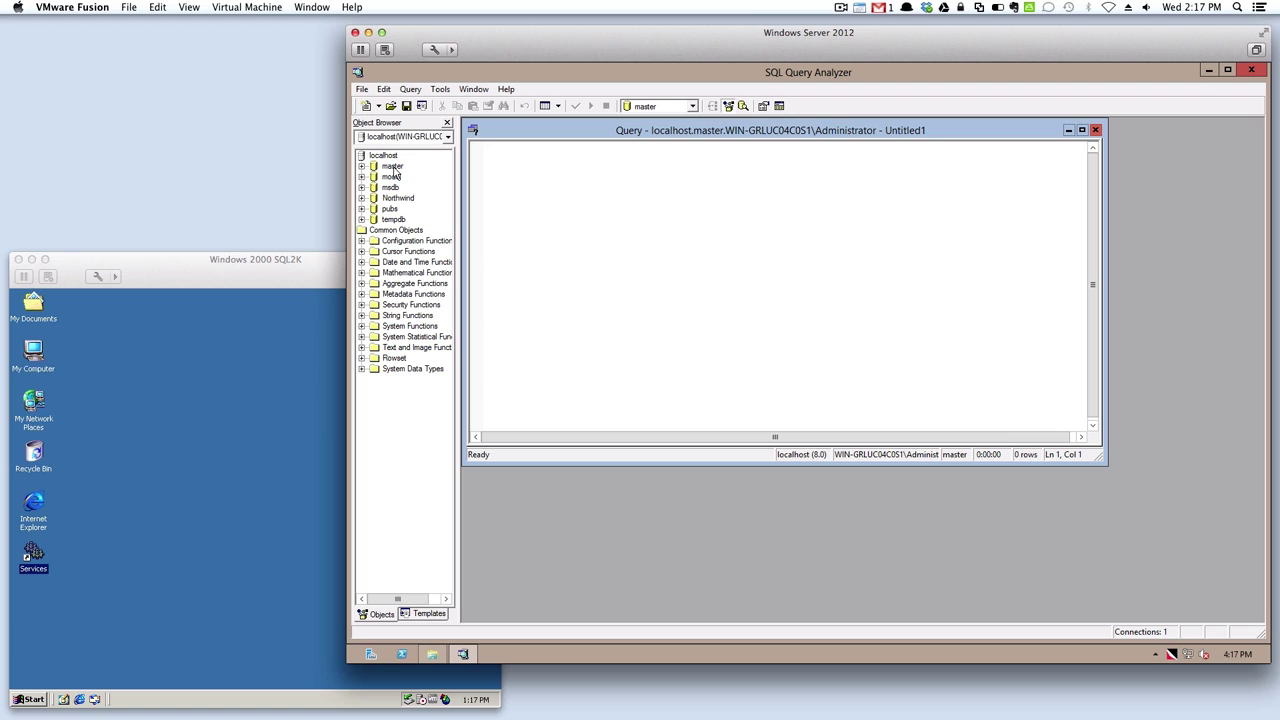
- Open the dbo.sysfiles system table of the Northwind database to view its rows, and close SQL Query Analyzer
double_click(398, 198)
click(406, 221)
double_click(407, 221)
right_click(430, 274)
click(445, 281)
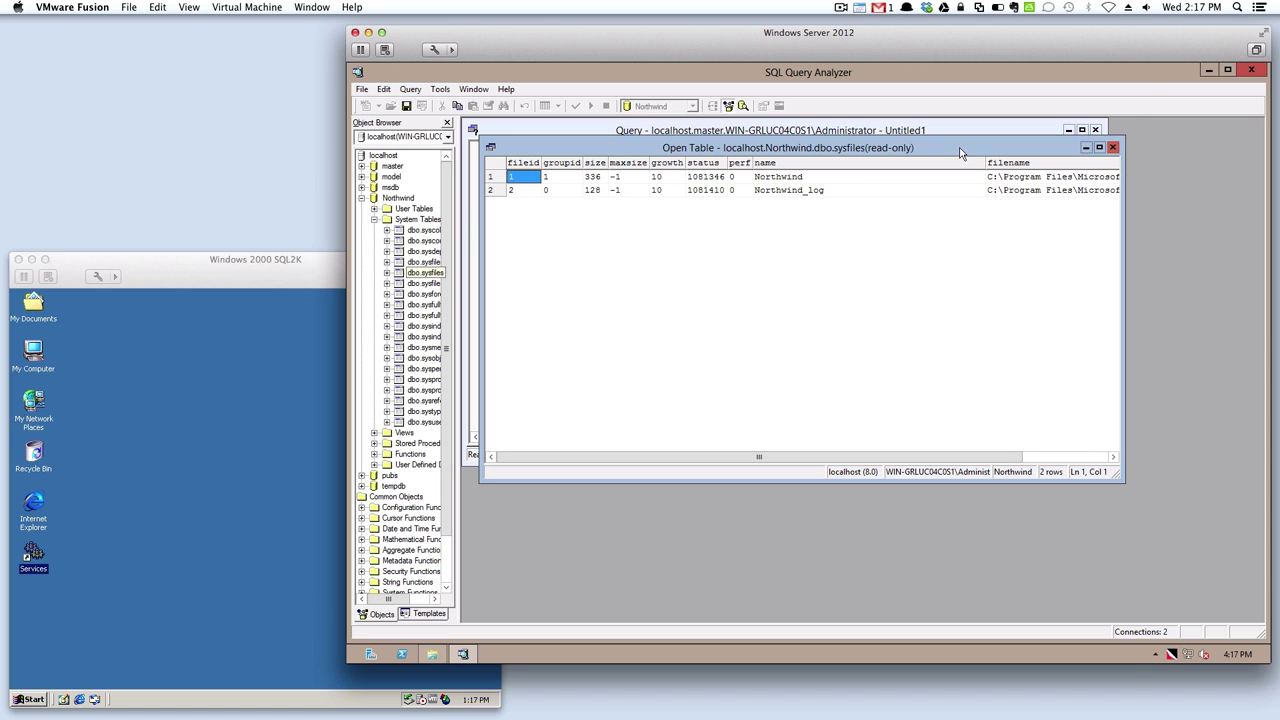
click(1251, 69)
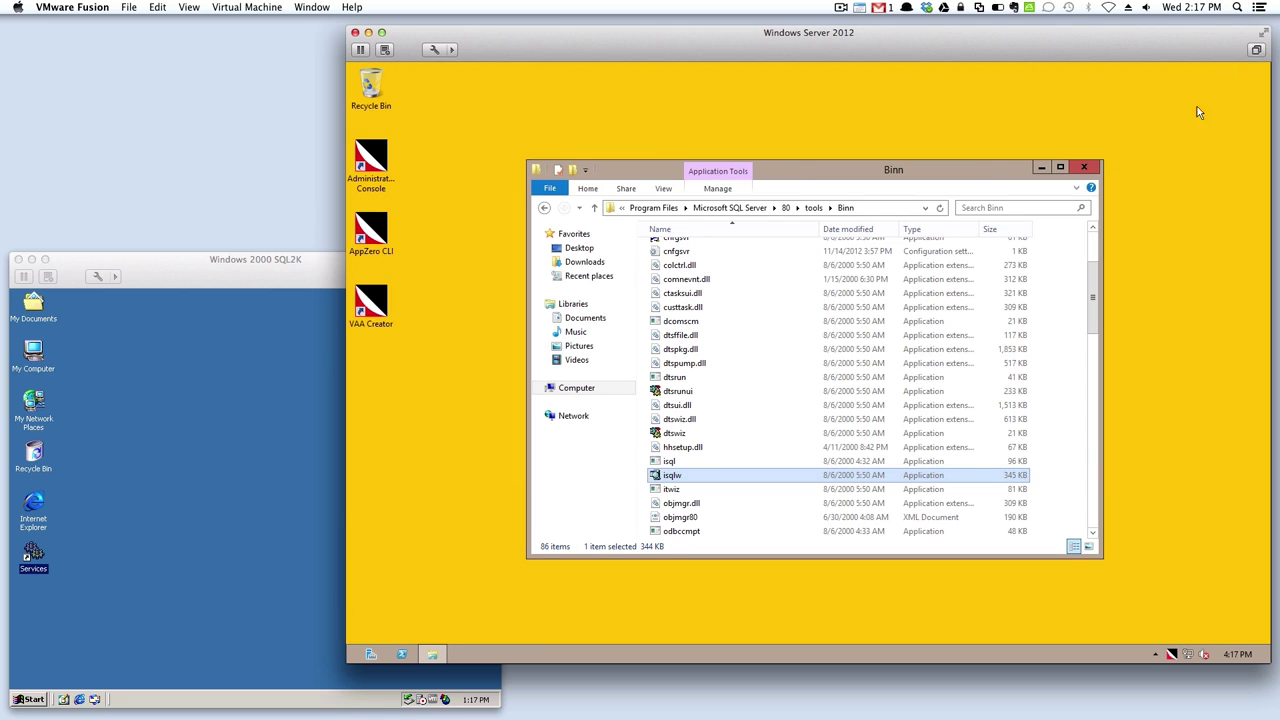